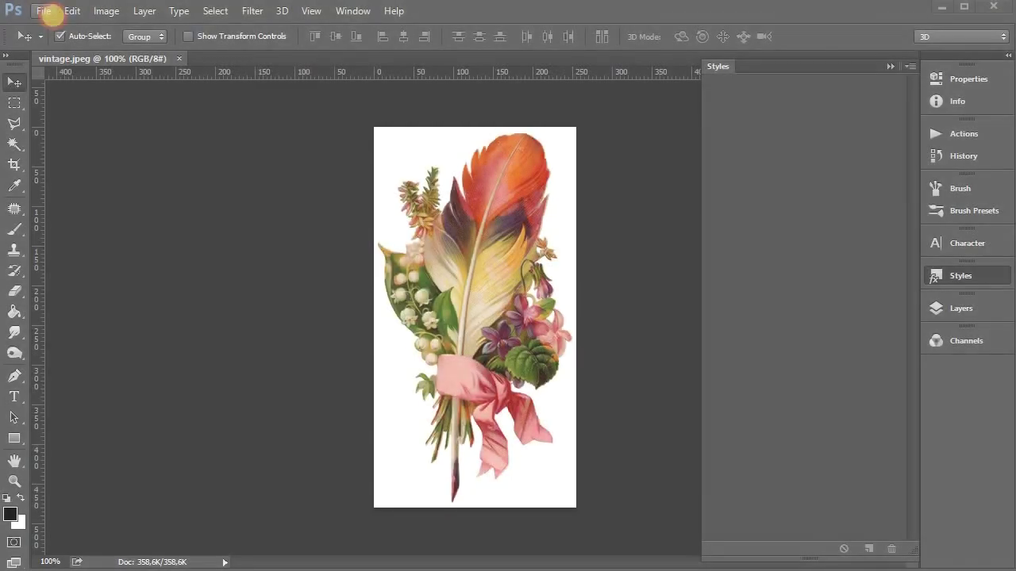
Create a new white-background document 1160 × 772 px at 72 ppi.
click(39, 11)
click(50, 24)
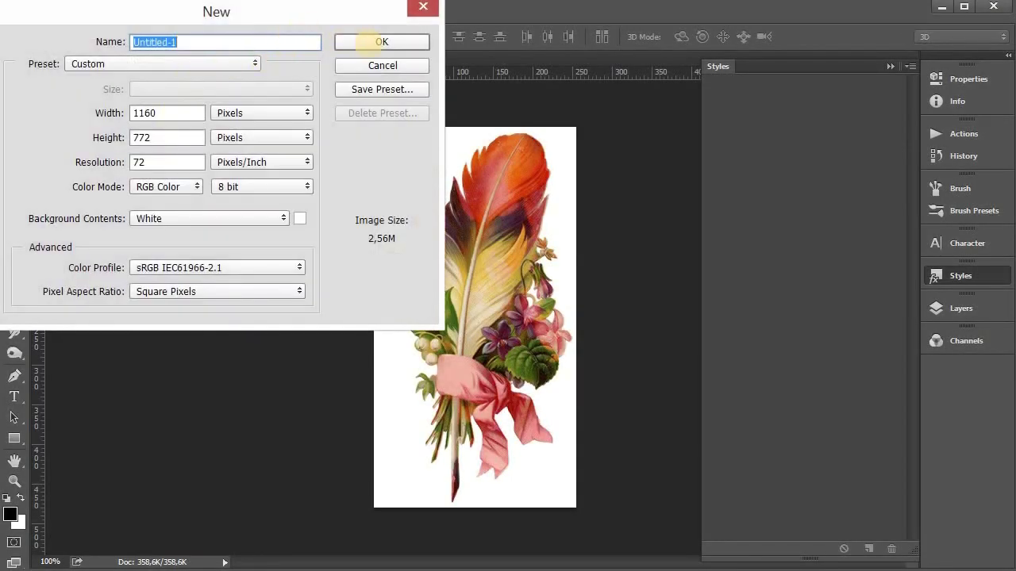
click(190, 160)
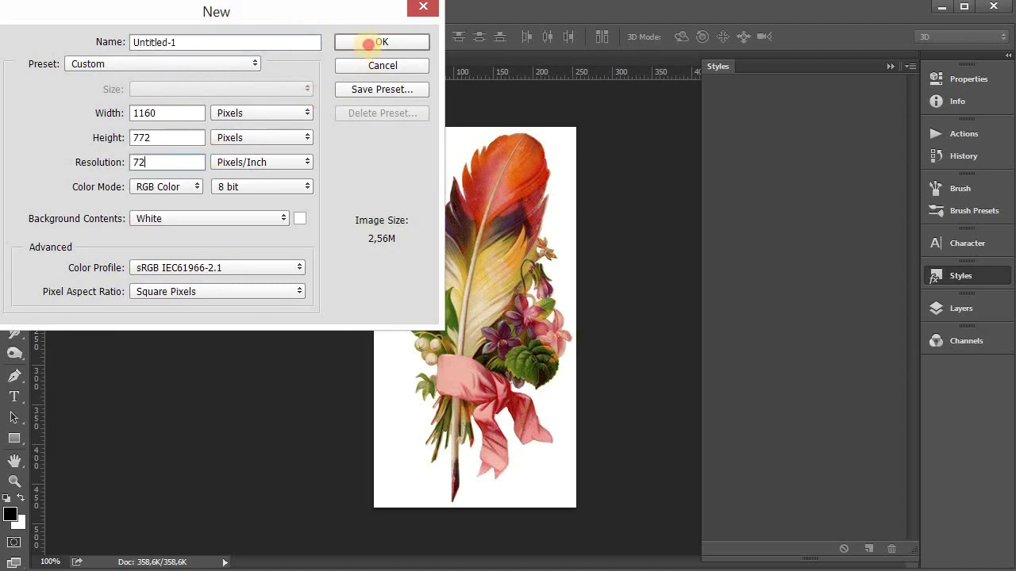
click(368, 43)
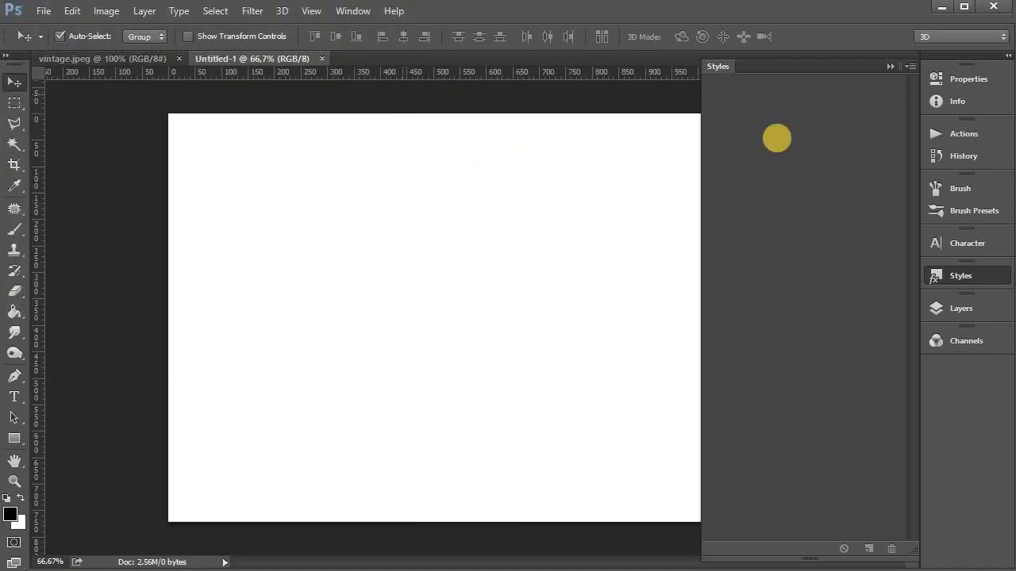
Load the Pencil Styles 72 dpi.asl style set into the Styles panel.
click(908, 65)
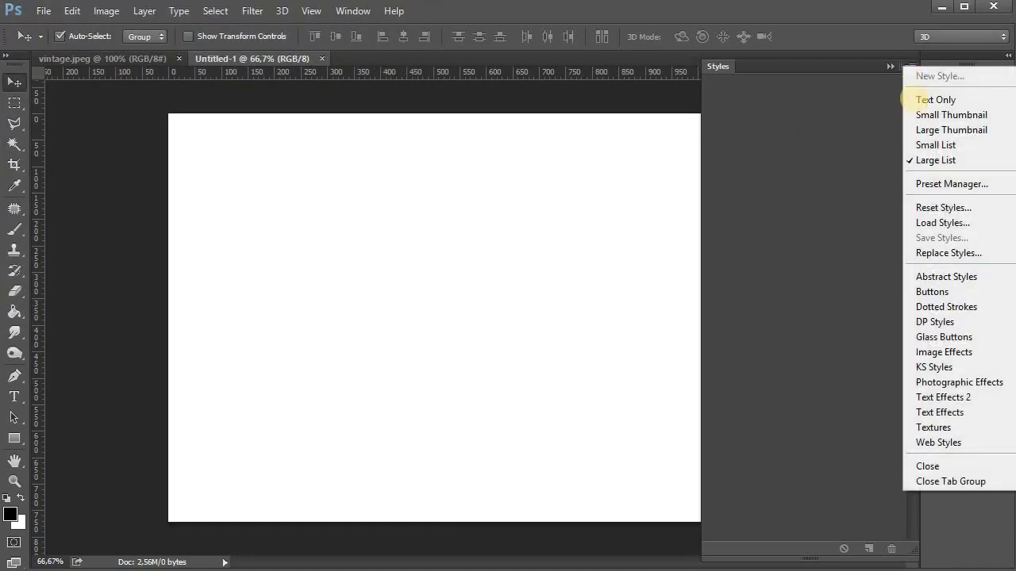
click(921, 223)
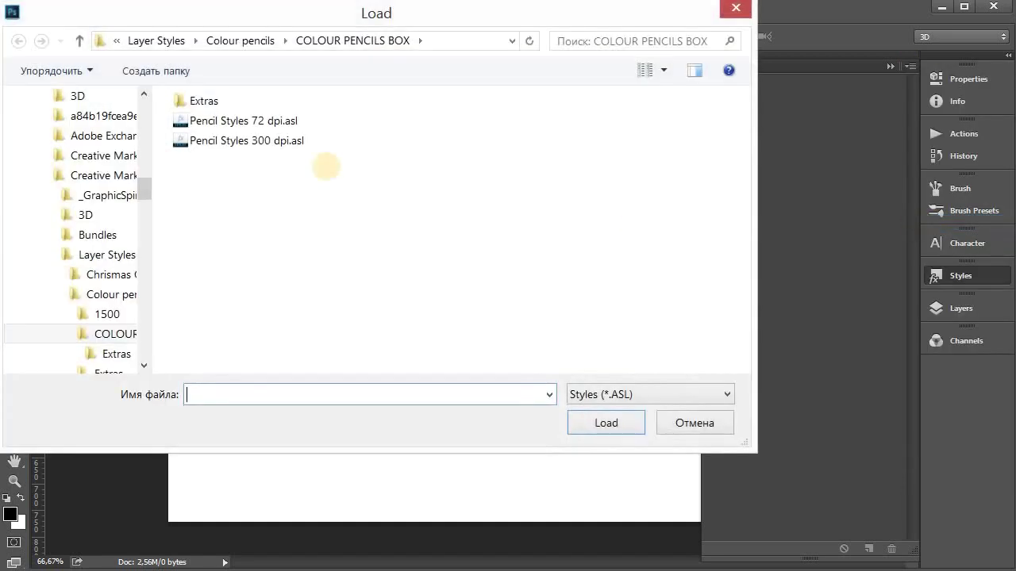
click(274, 121)
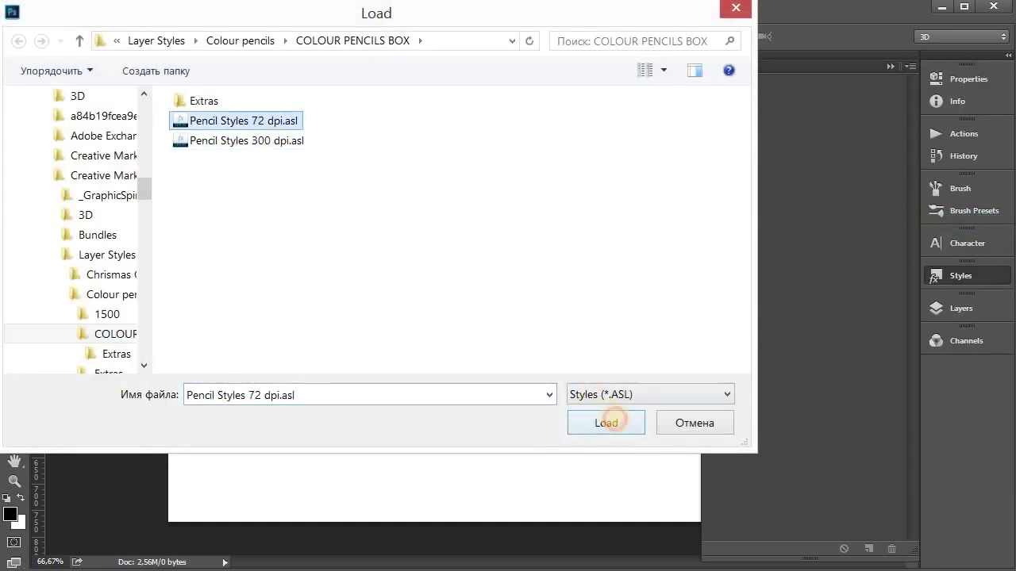
click(605, 422)
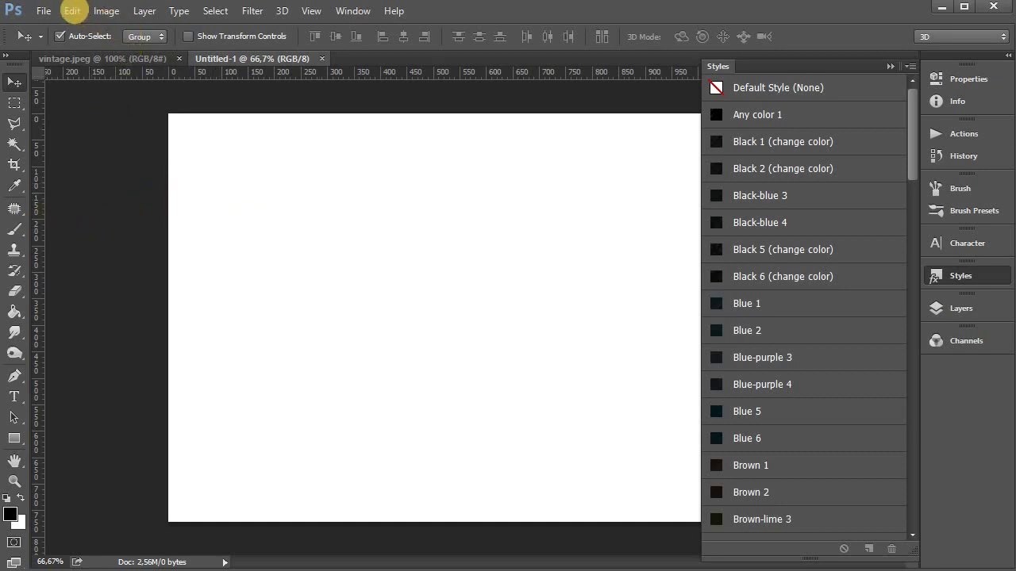
Load Pencil Brushes.abr into the brush presets through the Preset Manager.
click(72, 10)
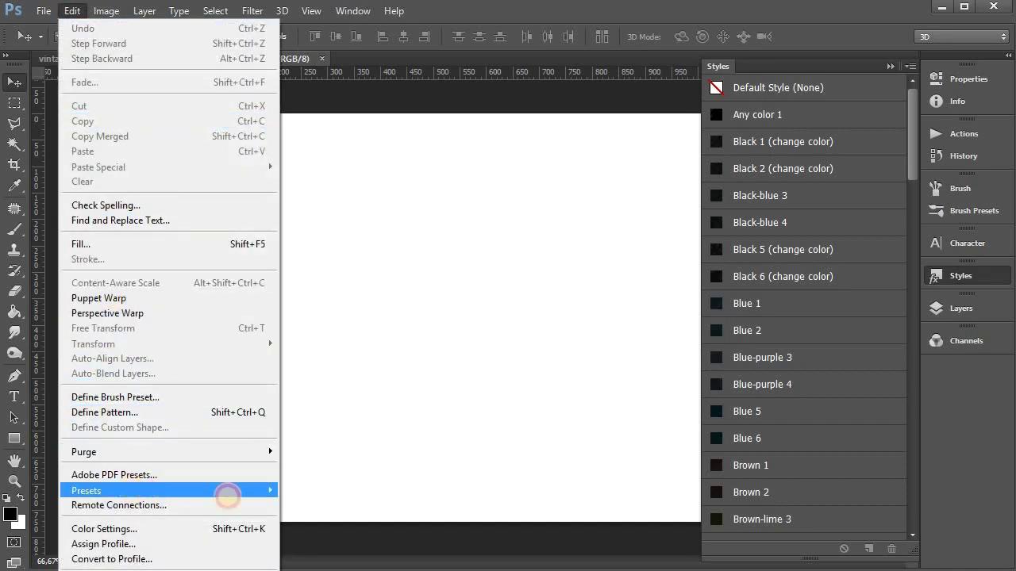
mouse_move(158, 490)
click(306, 489)
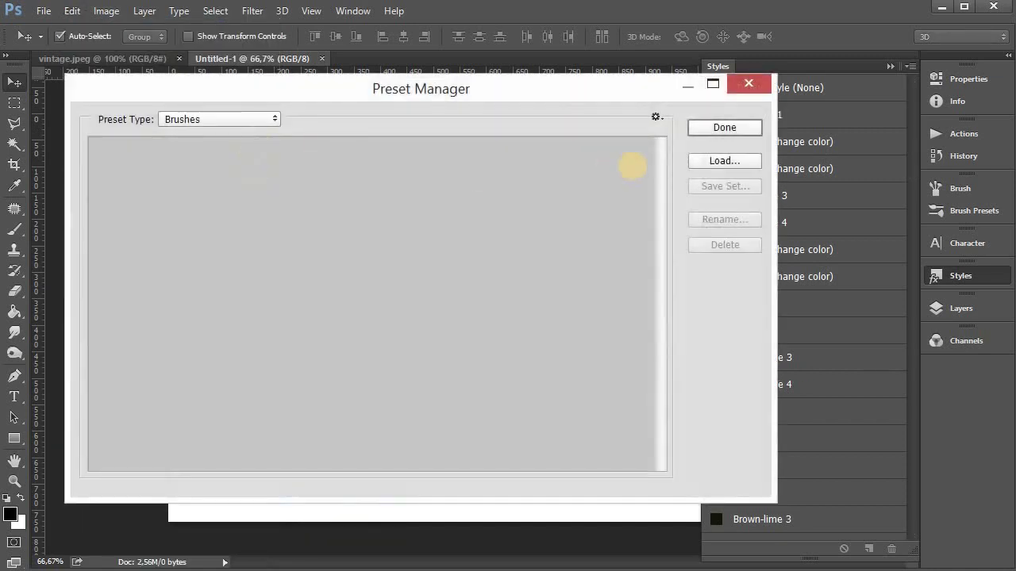
click(698, 162)
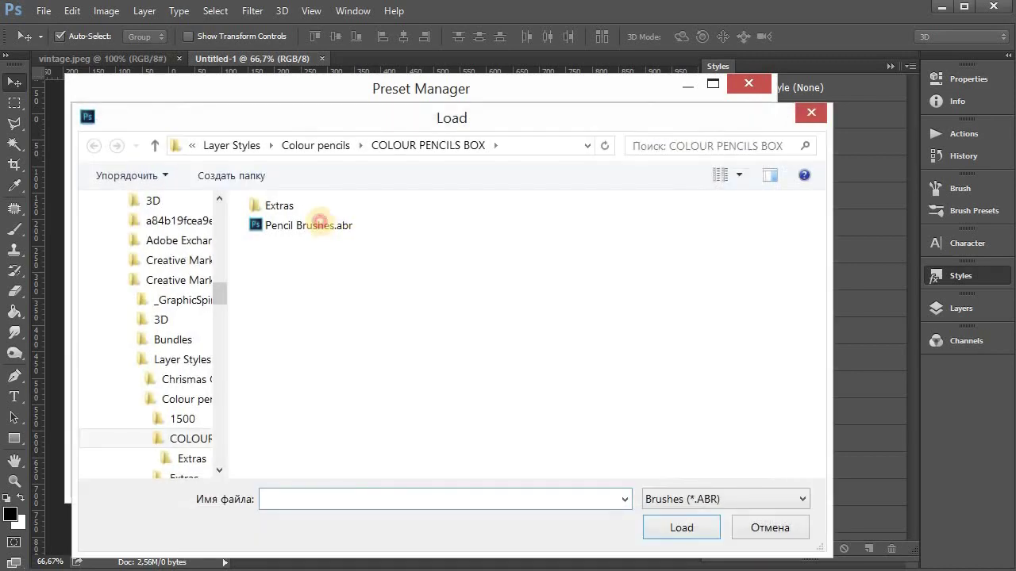
click(298, 226)
click(698, 529)
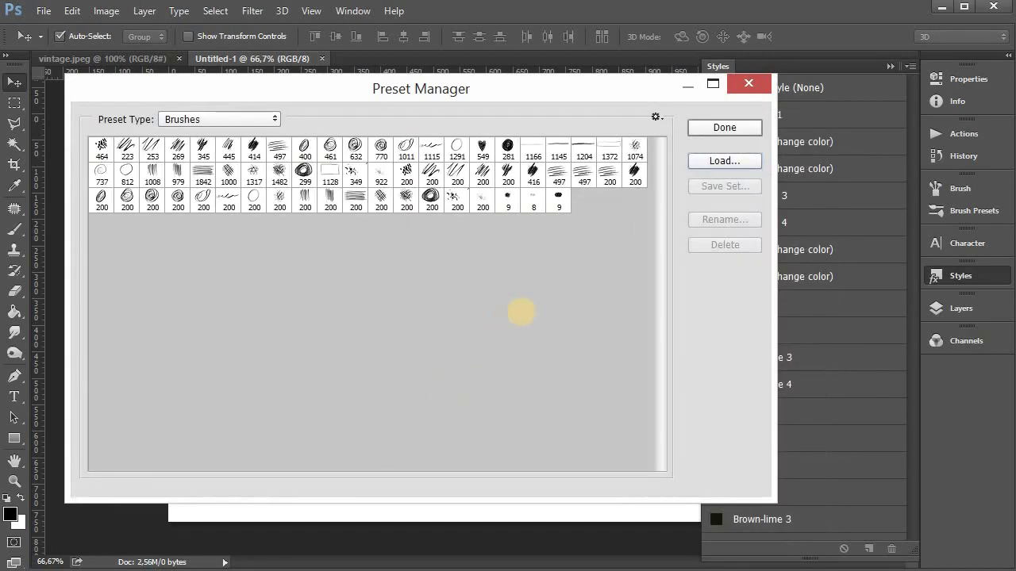
click(723, 129)
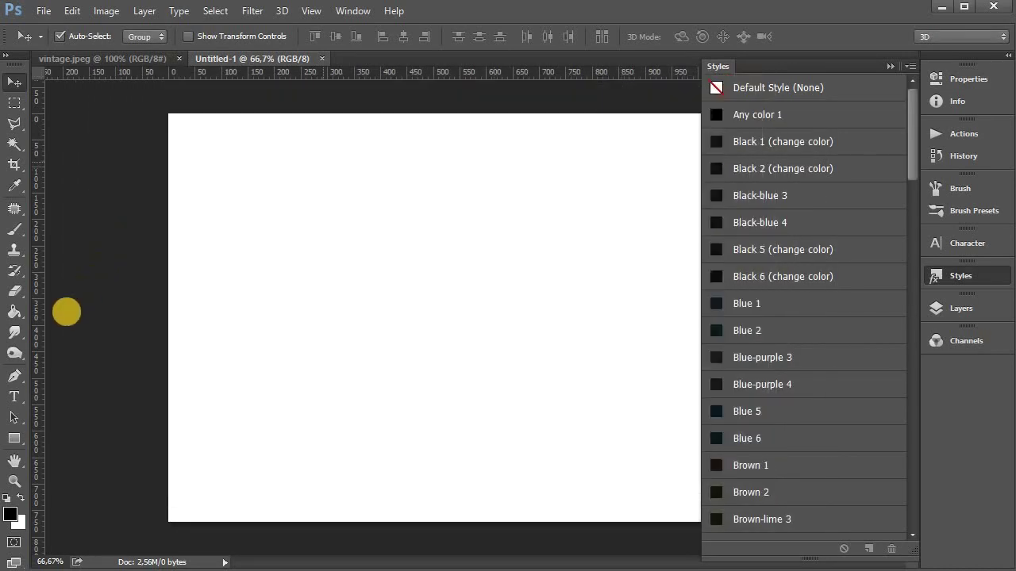
Type the word PENCILS in Sunday Regular on the canvas.
key(t)
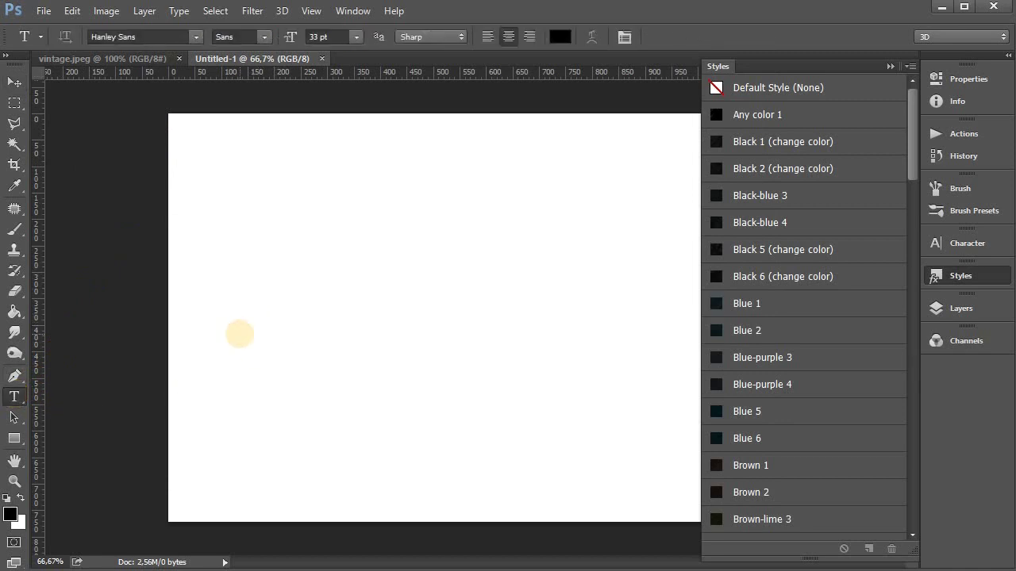
click(240, 333)
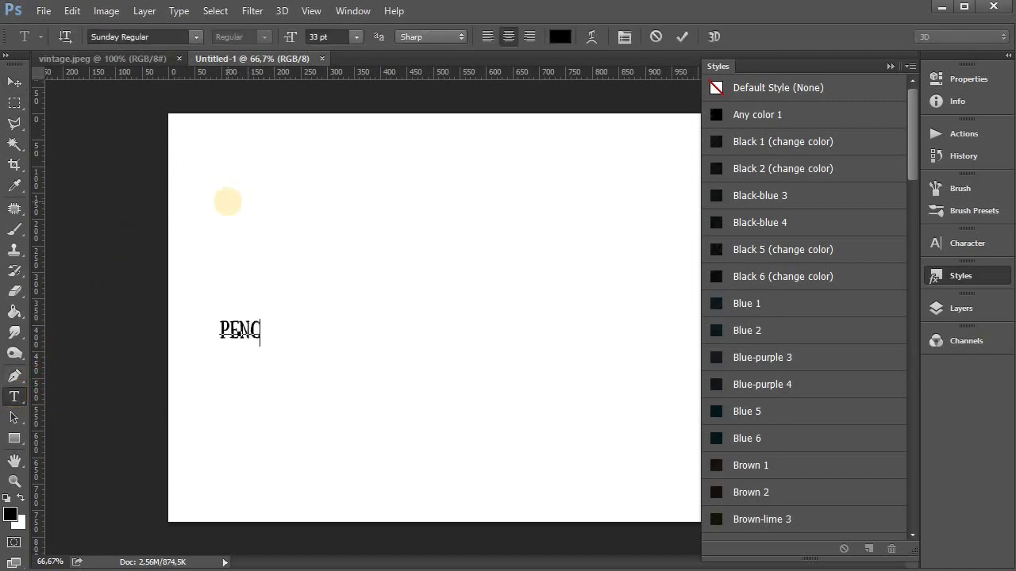
text(ILS)
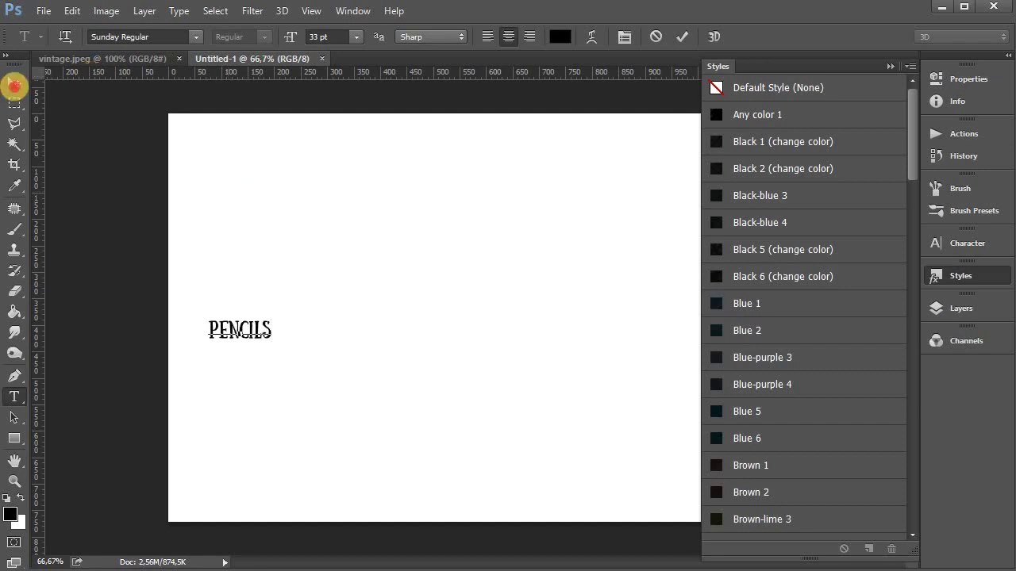
Scale PENCILS up to about 775% and centre it on the canvas.
click(14, 83)
click(271, 320)
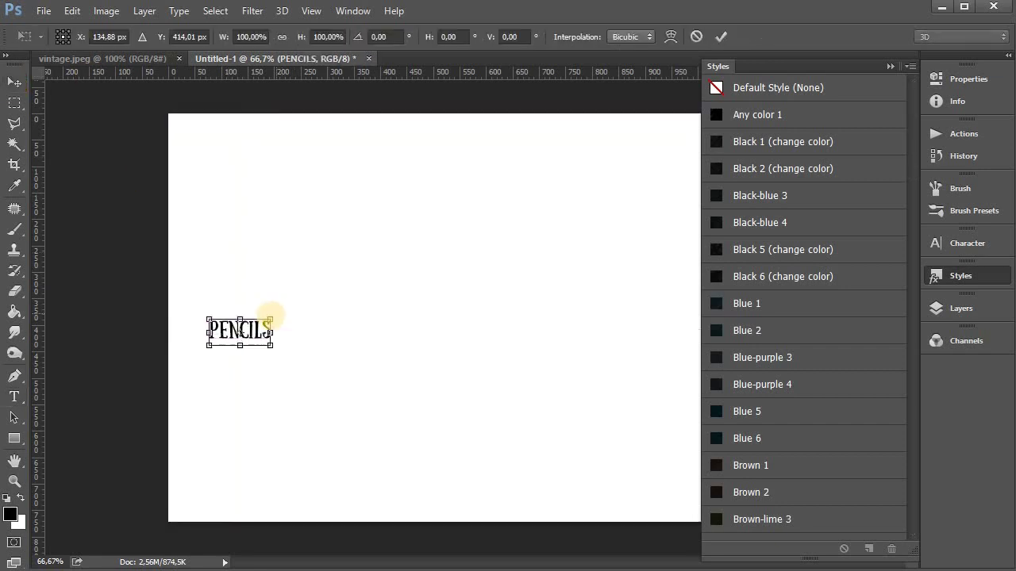
mouse_move(270, 319)
mouse_down()
mouse_move(669, 140)
mouse_move(641, 177)
mouse_up()
mouse_move(651, 238)
mouse_down()
mouse_move(668, 285)
mouse_move(711, 311)
mouse_up()
click(890, 68)
key(Return)
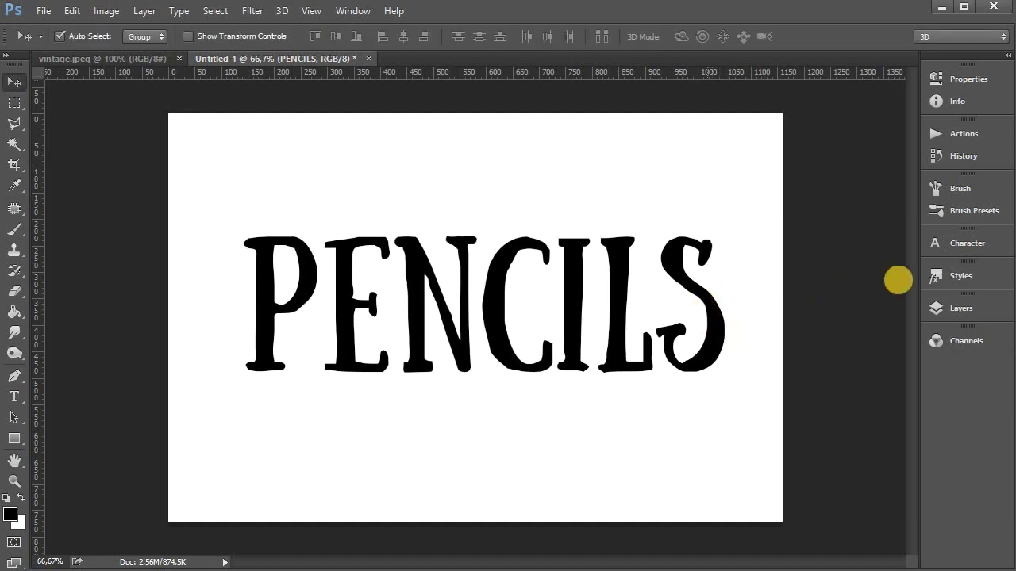
Unlock the Background layer so it becomes editable Layer 0.
click(966, 311)
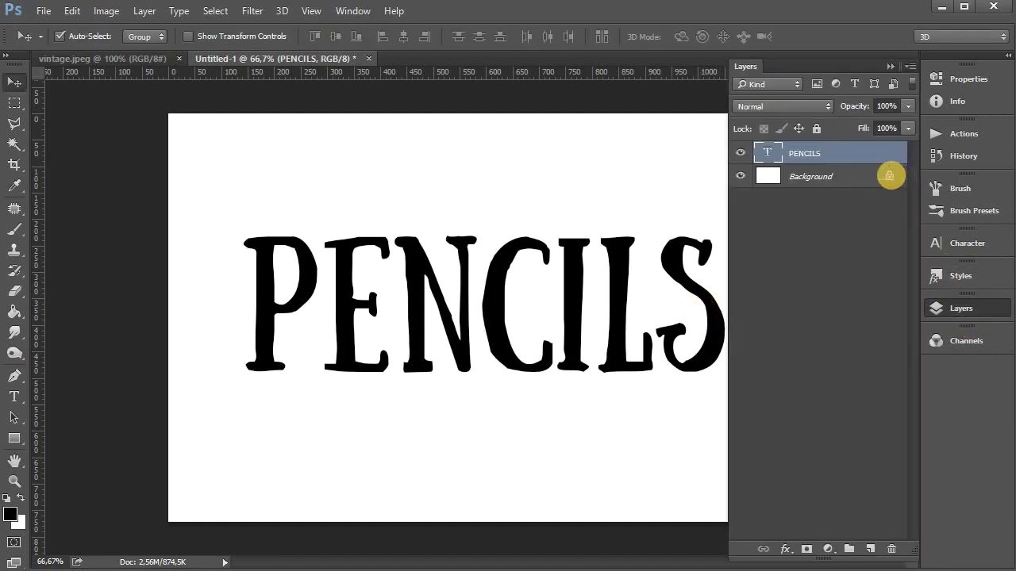
click(889, 176)
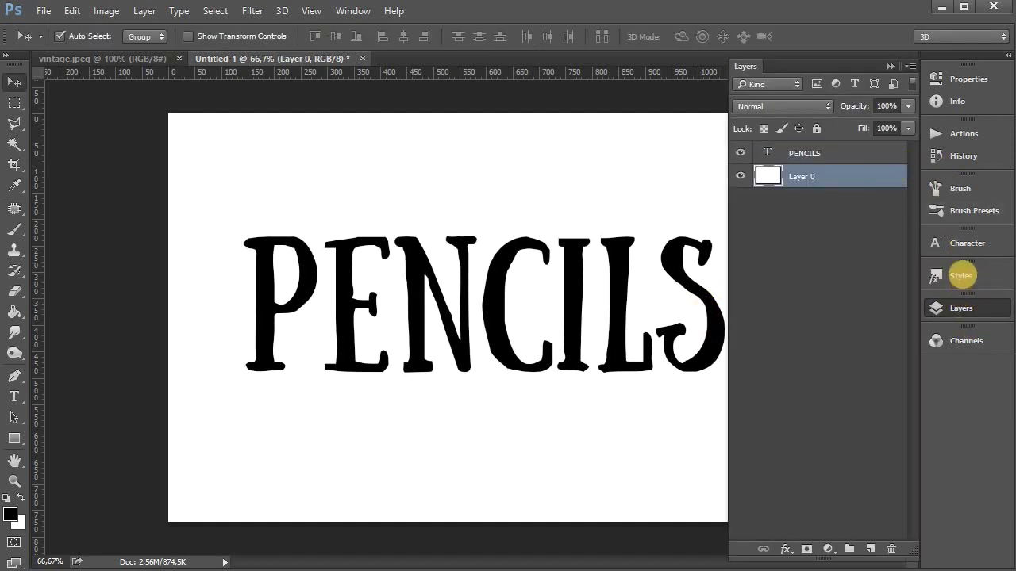
click(960, 275)
mouse_move(911, 119)
mouse_down()
mouse_move(950, 453)
mouse_move(921, 479)
mouse_up()
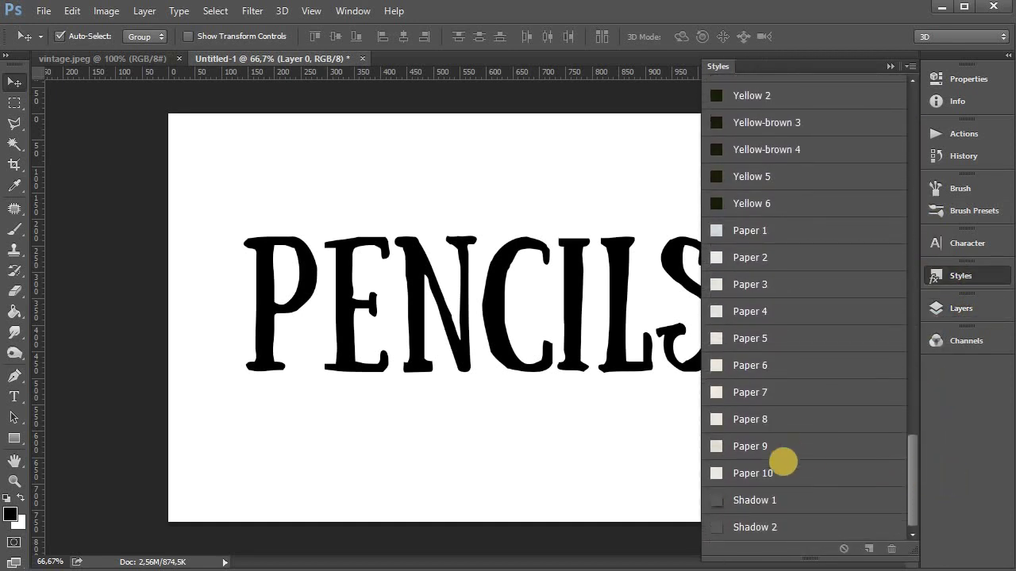
Try several Paper styles on the background, settling on crumpled Paper 3.
click(778, 473)
click(793, 425)
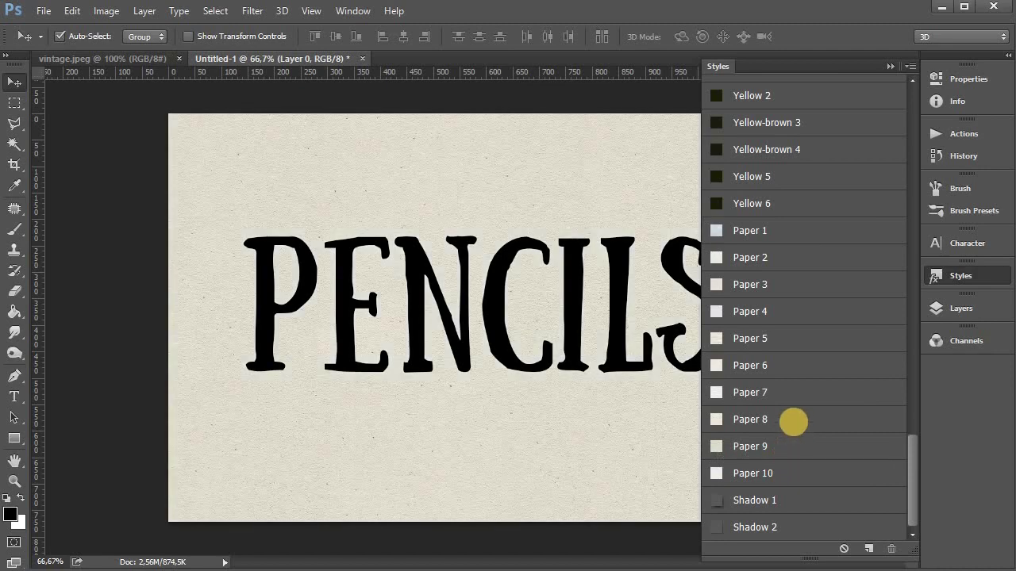
click(779, 397)
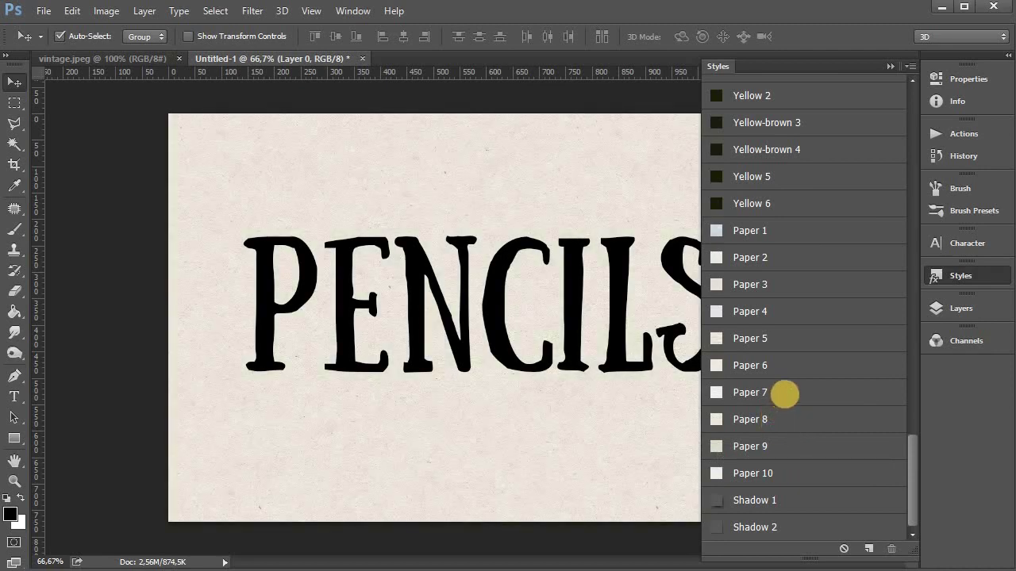
click(779, 367)
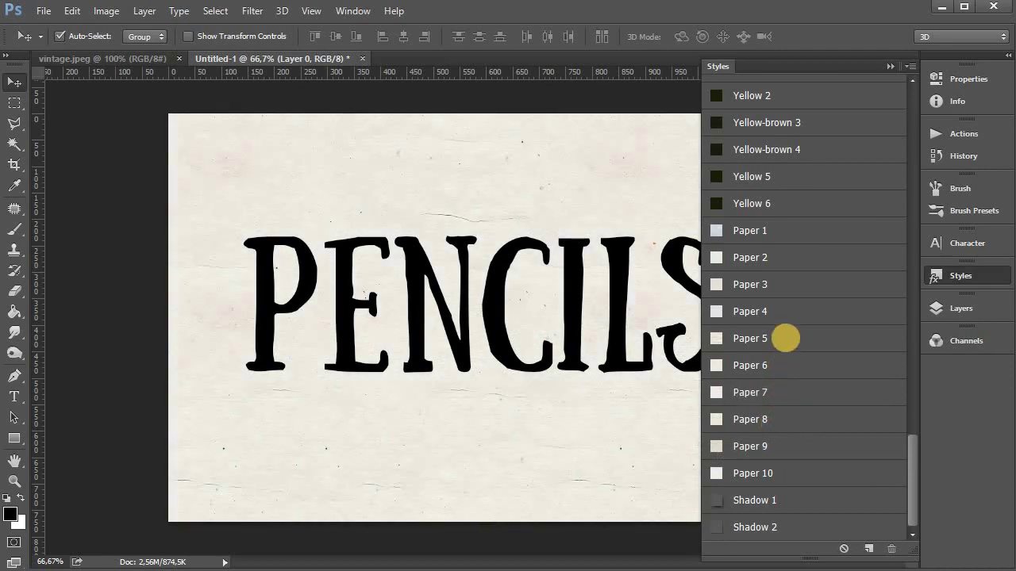
click(784, 337)
click(781, 312)
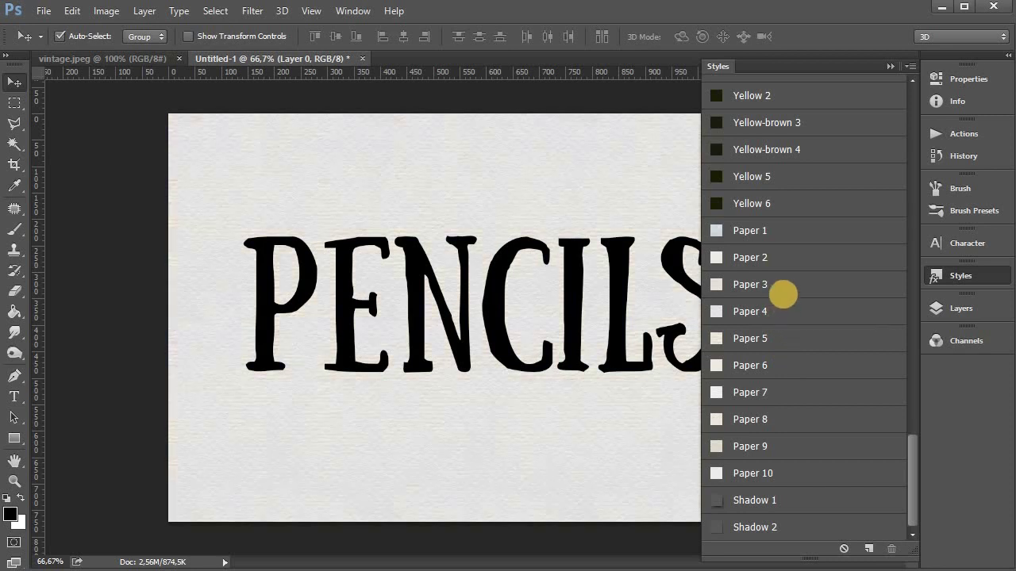
click(784, 289)
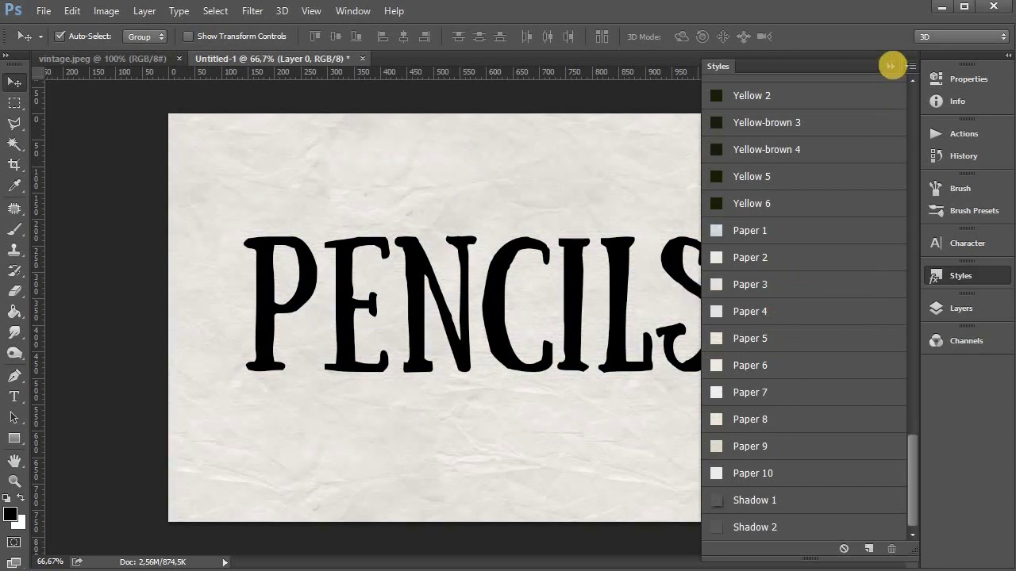
Recolour the PENCILS text white (ffffff) and commit the edit.
click(571, 288)
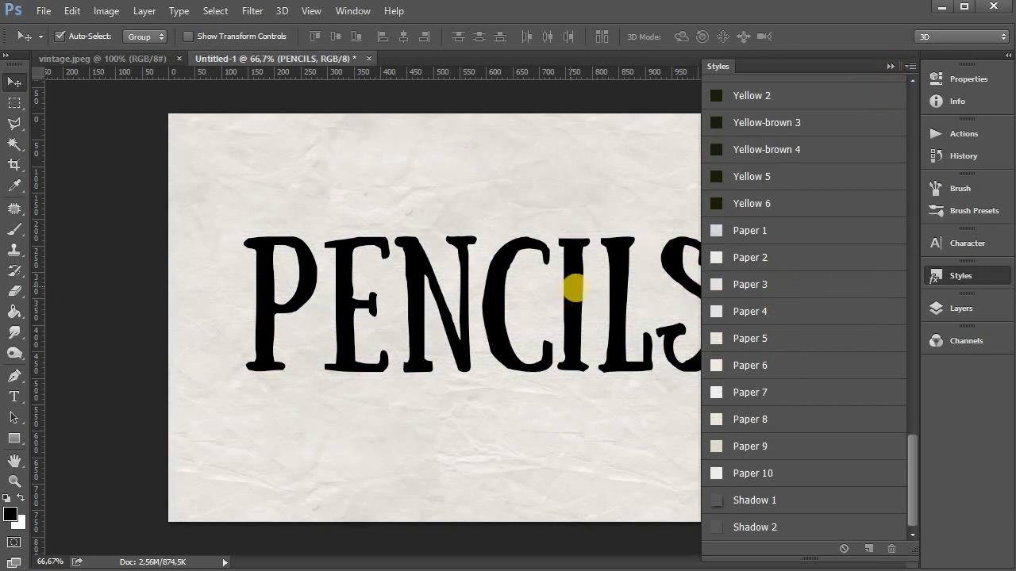
key(t)
double_click(624, 285)
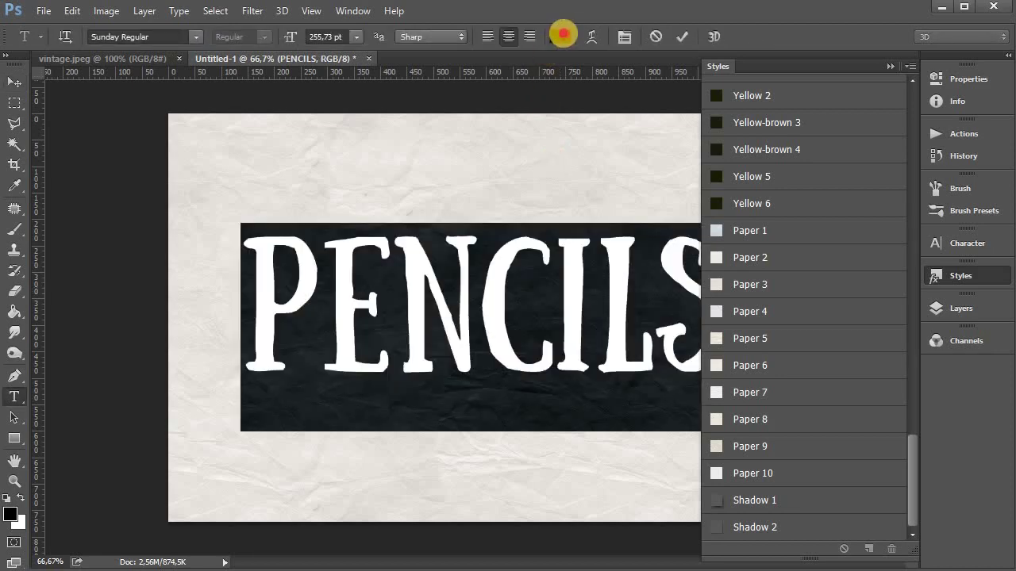
click(533, 242)
click(559, 36)
drag(576, 124, 553, 86)
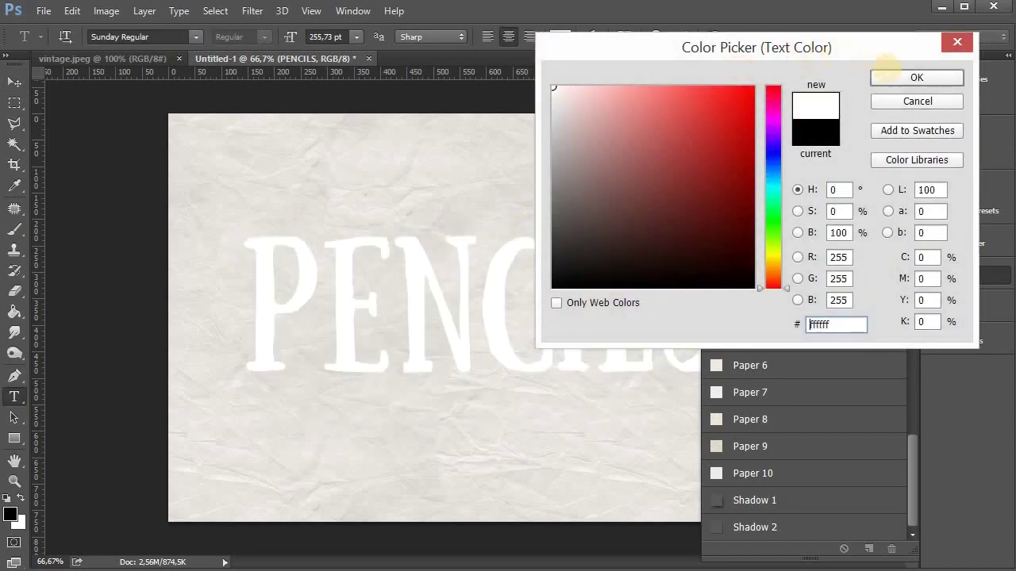
click(909, 77)
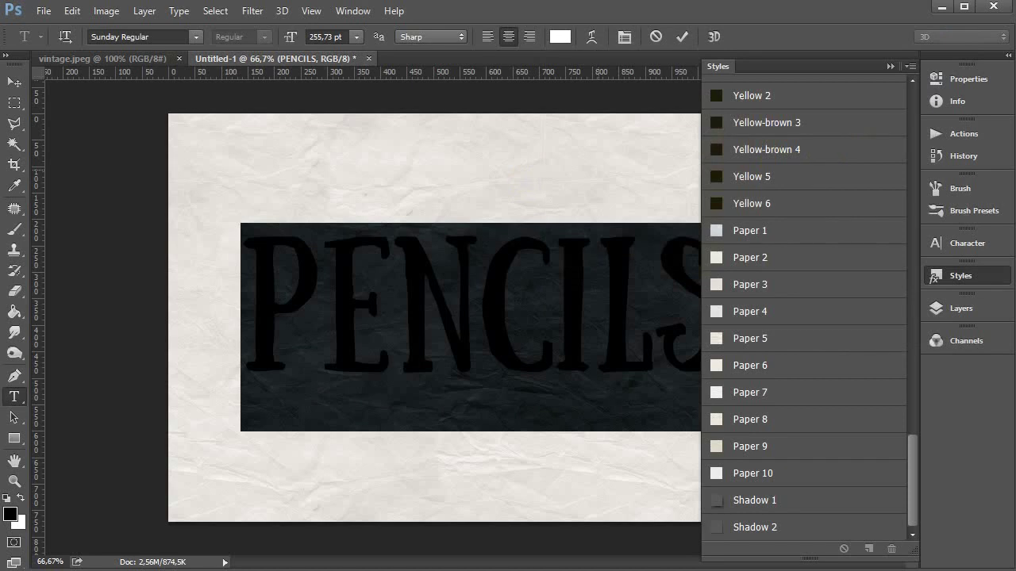
click(12, 79)
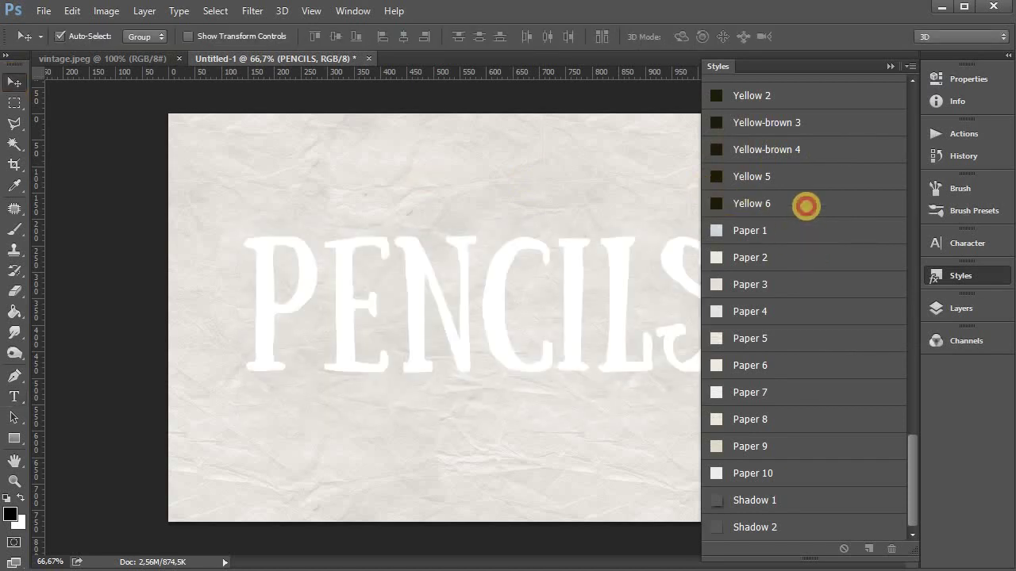
Try yellow and pink pencil styles on PENCILS, ending with Pink-blue 3.
click(805, 205)
scroll(799, 260, up, 2)
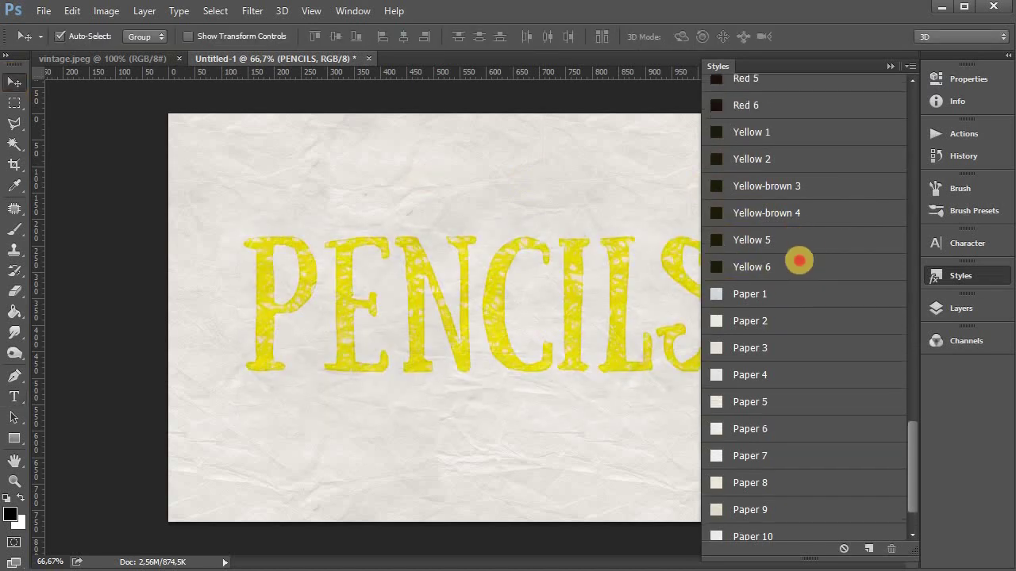
click(799, 260)
click(797, 212)
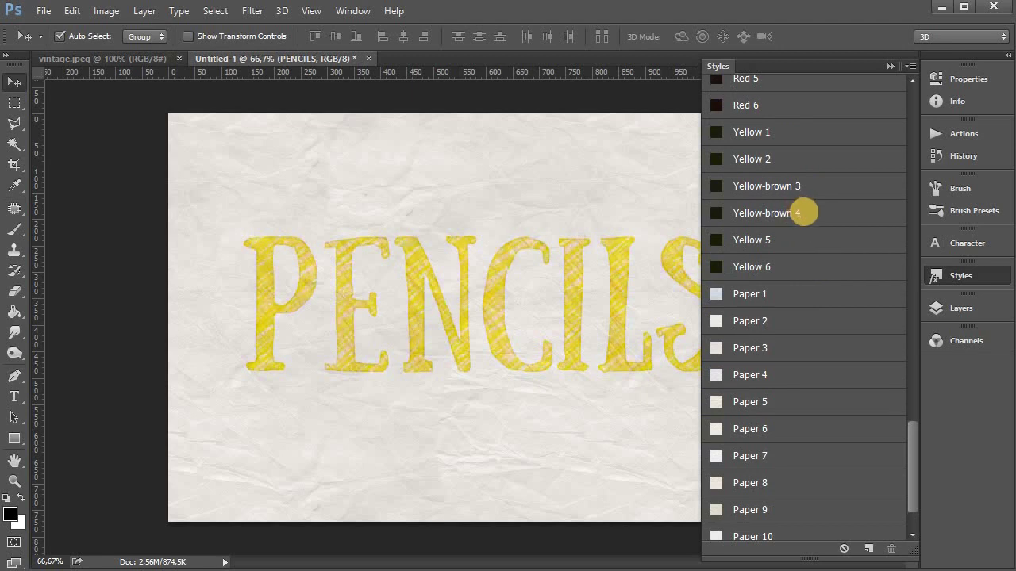
scroll(814, 211, up, 1)
scroll(793, 220, up, 3)
scroll(802, 224, up, 1)
scroll(807, 215, up, 2)
click(807, 200)
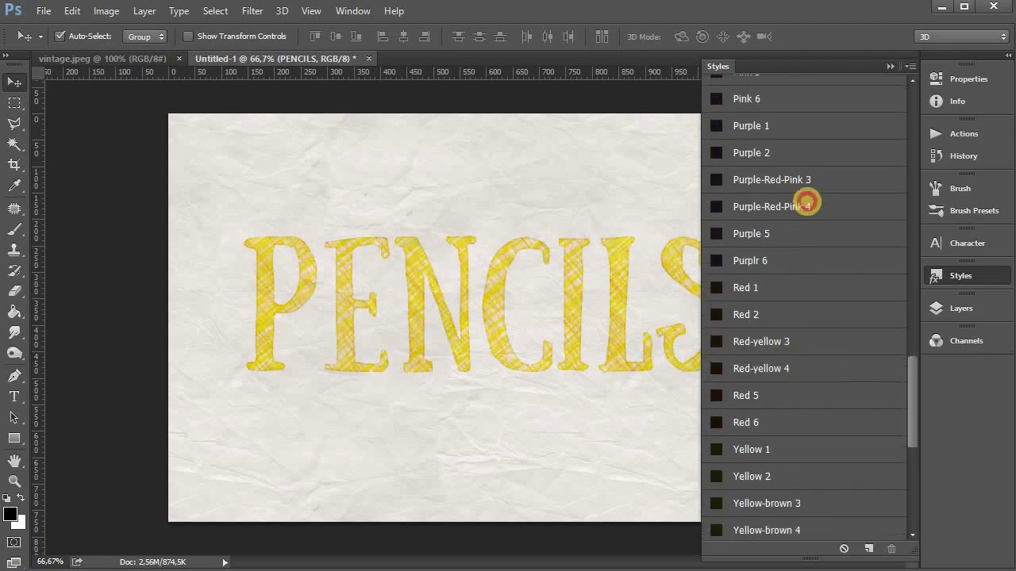
scroll(807, 202, up, 3)
scroll(801, 210, up, 3)
click(799, 218)
scroll(799, 218, up, 1)
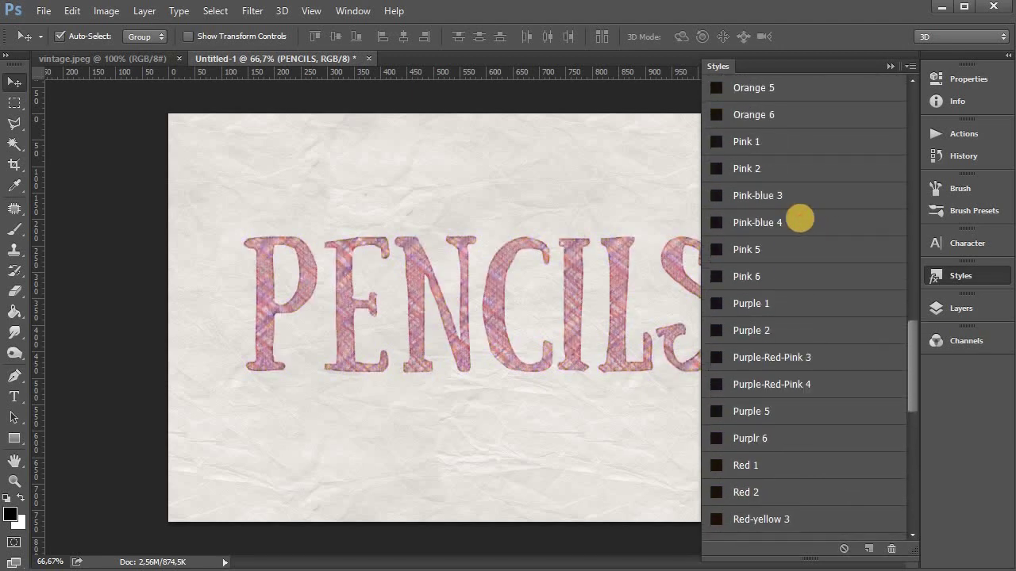
click(799, 193)
scroll(799, 188, up, 2)
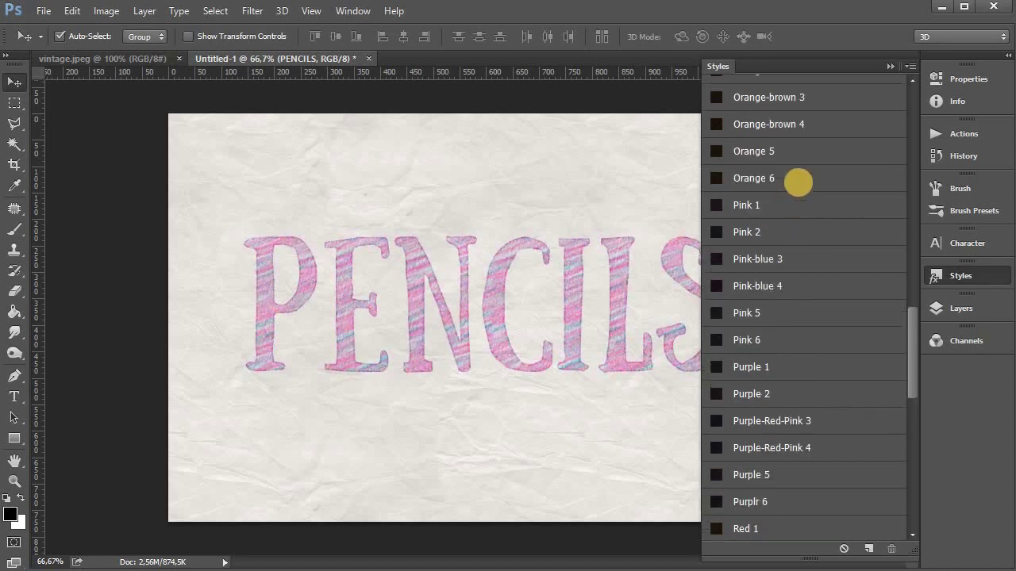
scroll(798, 182, up, 2)
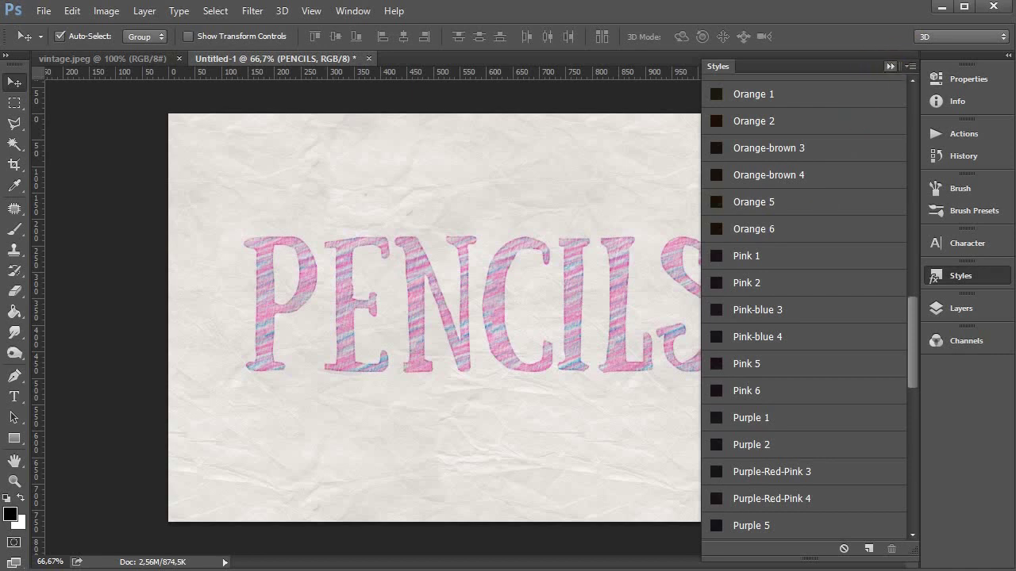
Add a new empty Layer 1 above the PENCILS text.
click(890, 66)
click(958, 310)
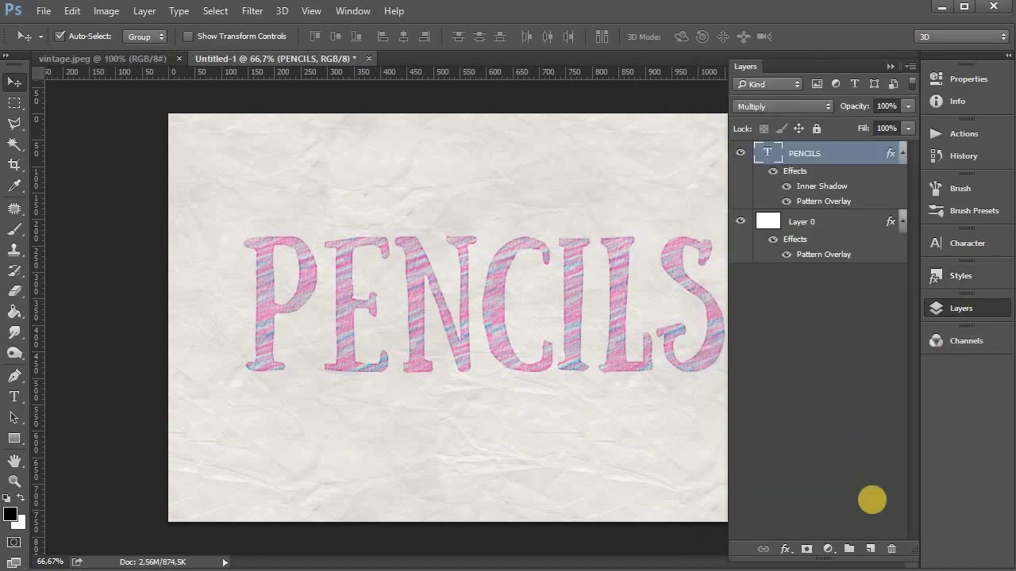
click(871, 548)
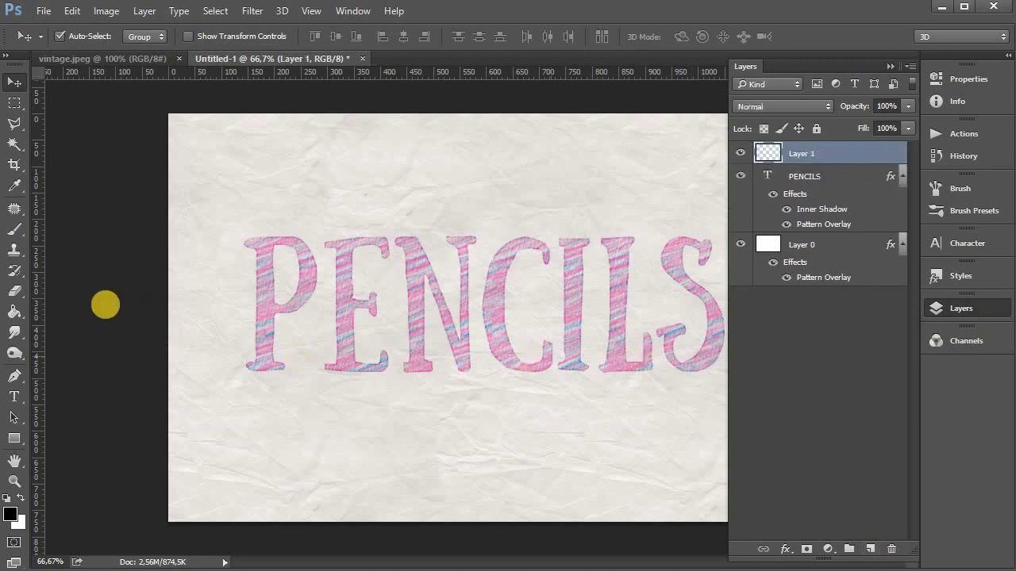
click(14, 228)
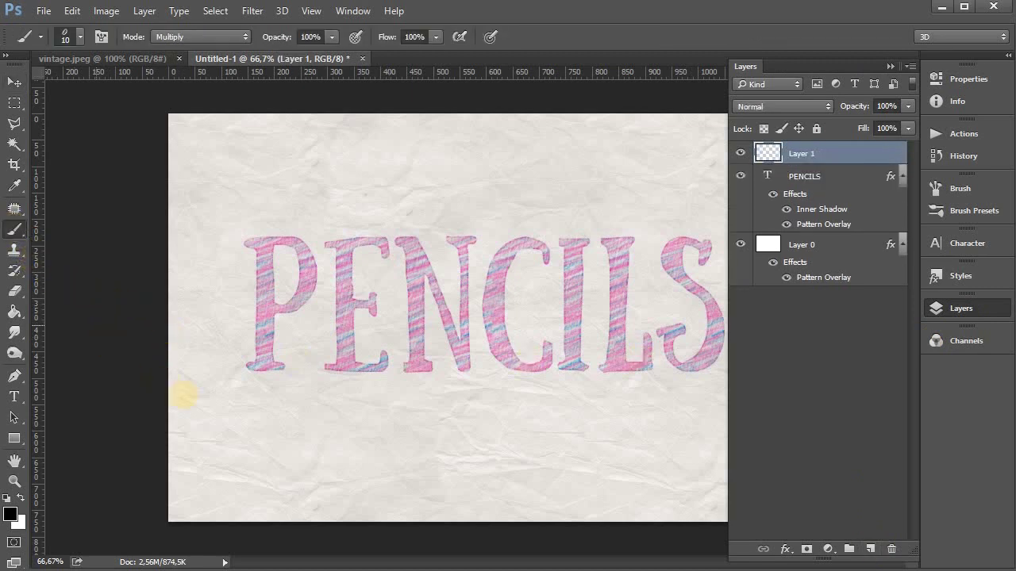
Choose the 200 px hatching brush preset.
right_click(204, 421)
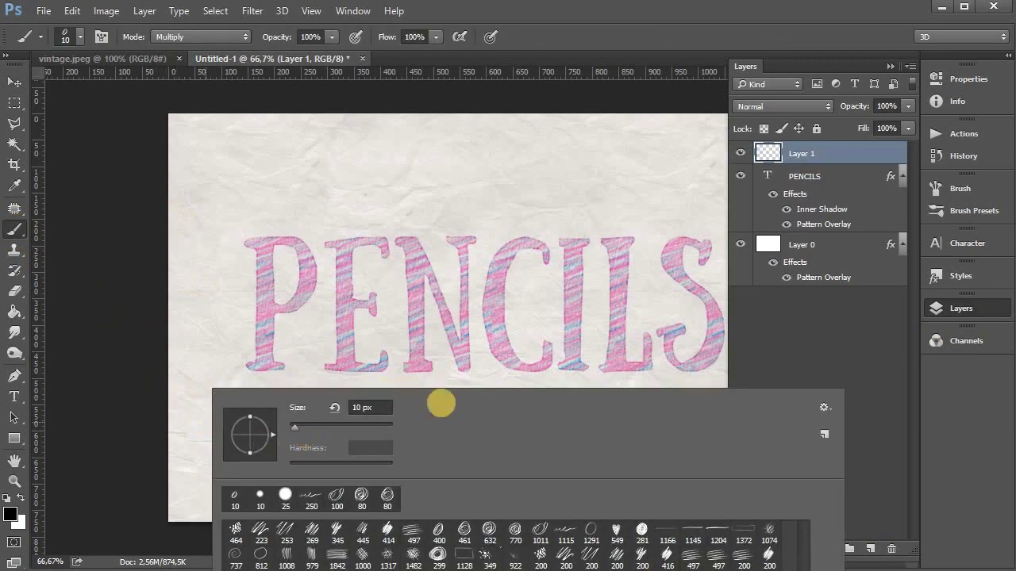
click(199, 283)
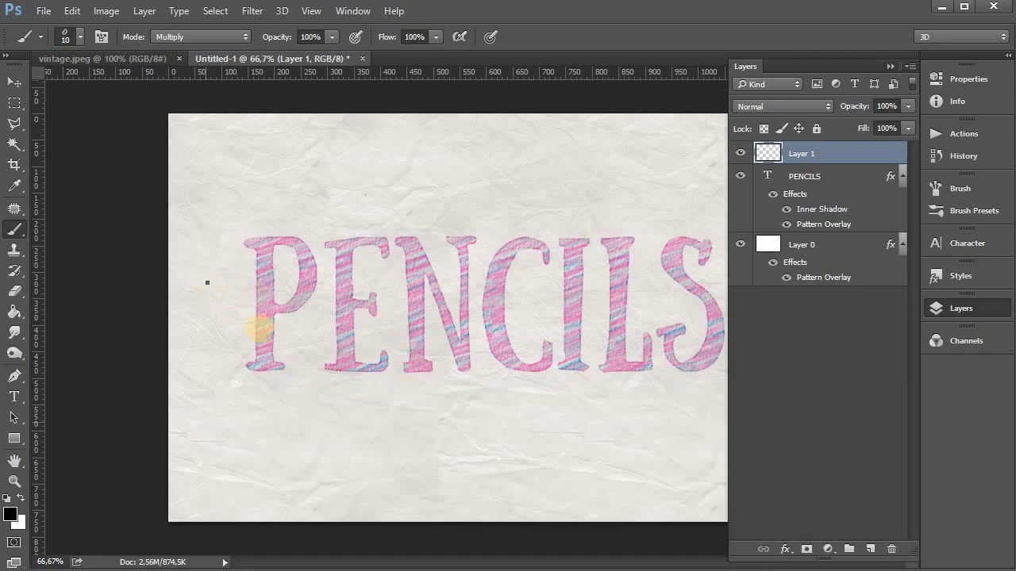
right_click(265, 328)
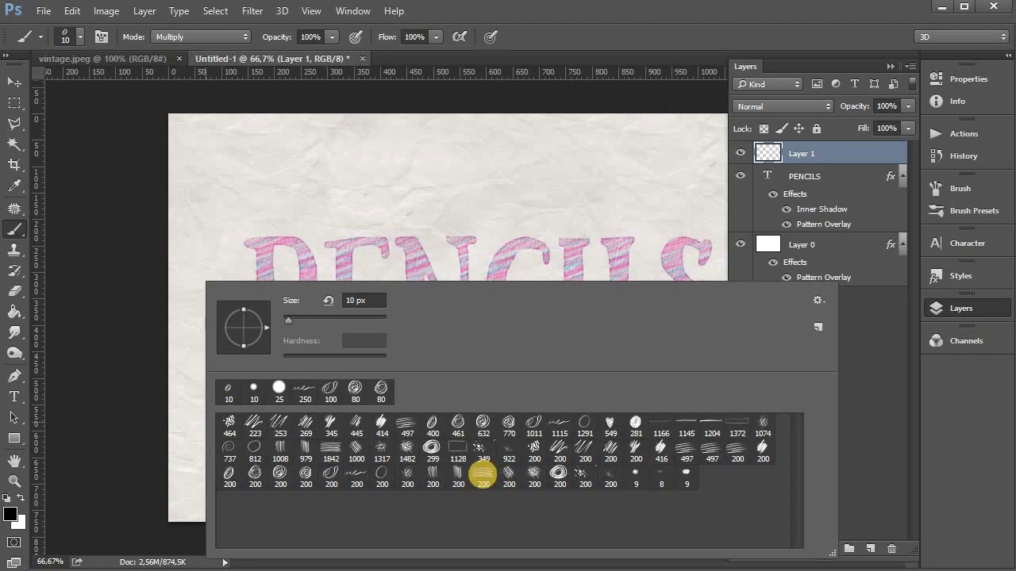
click(482, 475)
Set the foreground colour to dark green 006c17.
click(16, 520)
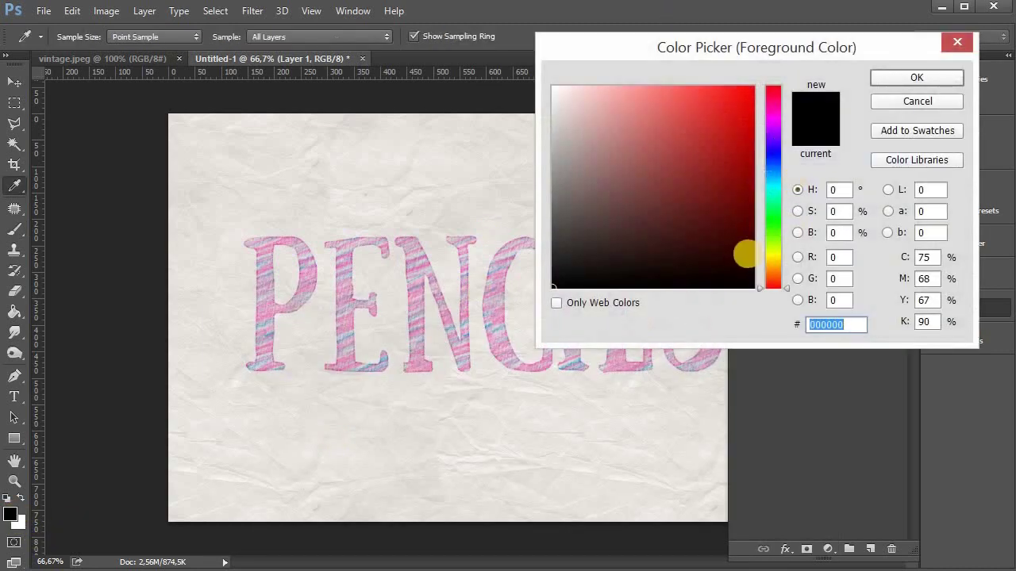
drag(773, 232, 786, 208)
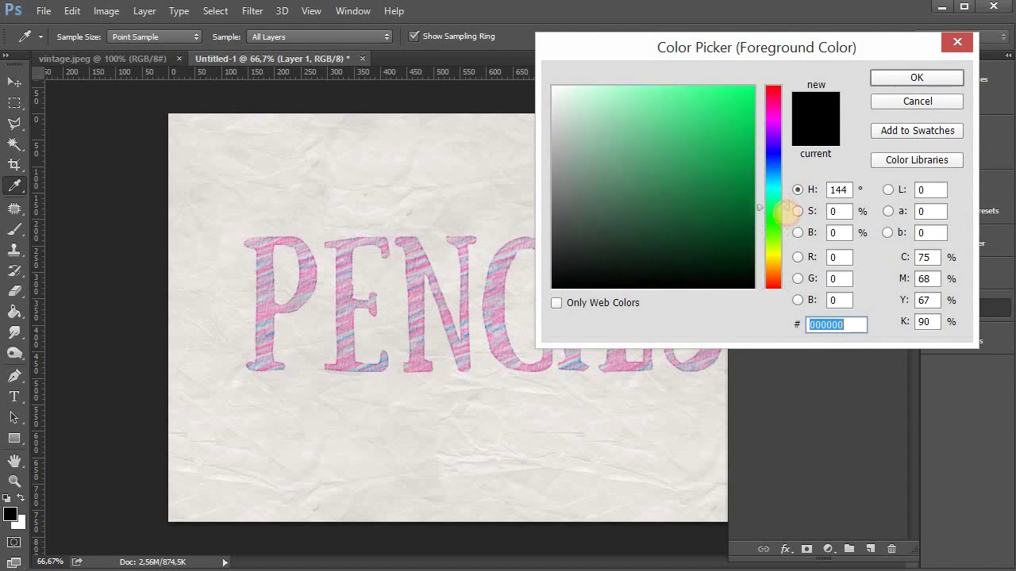
click(753, 204)
click(917, 77)
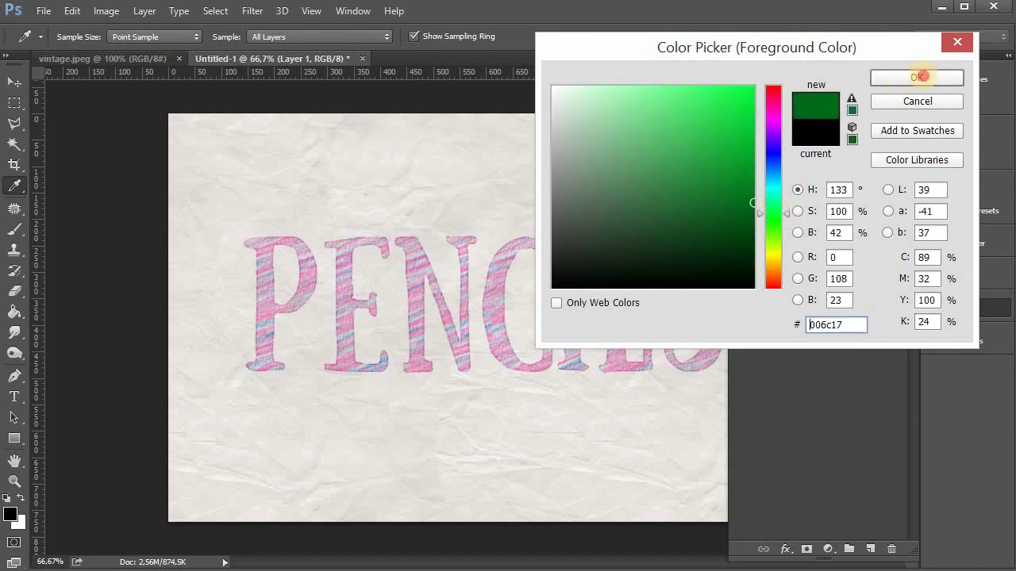
Keep the brush blending mode at Multiply.
key(b)
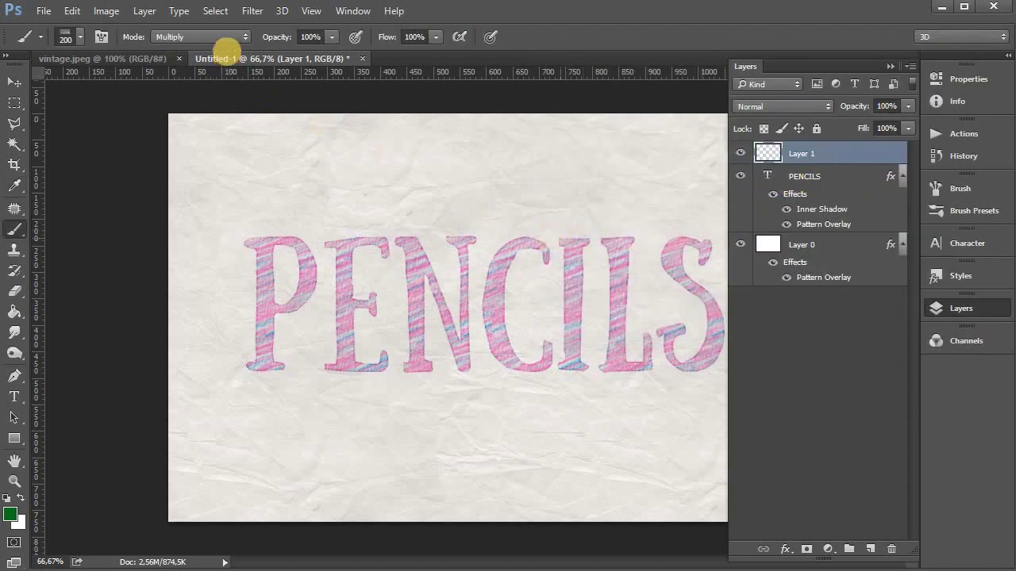
click(218, 34)
click(251, 484)
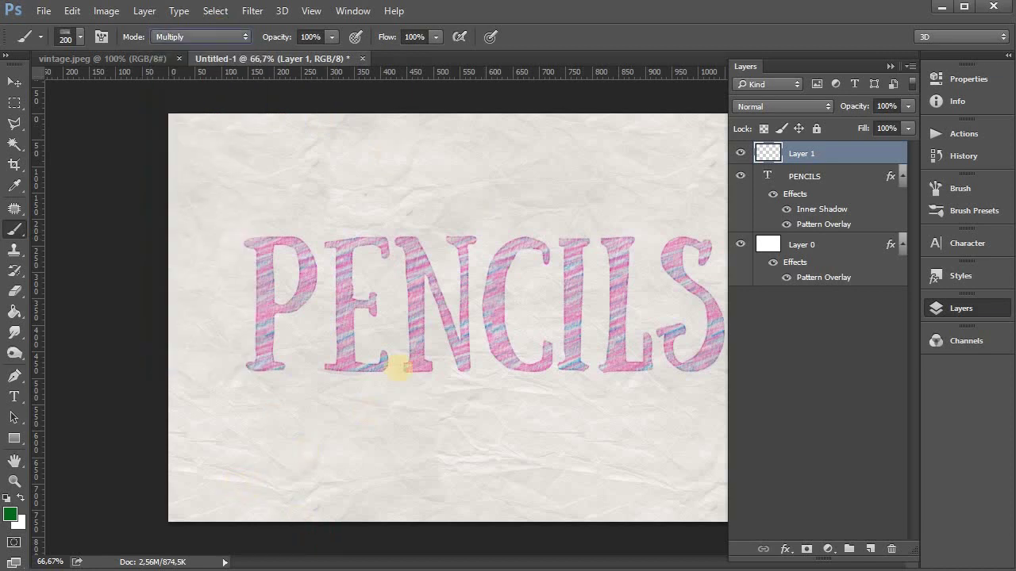
click(892, 66)
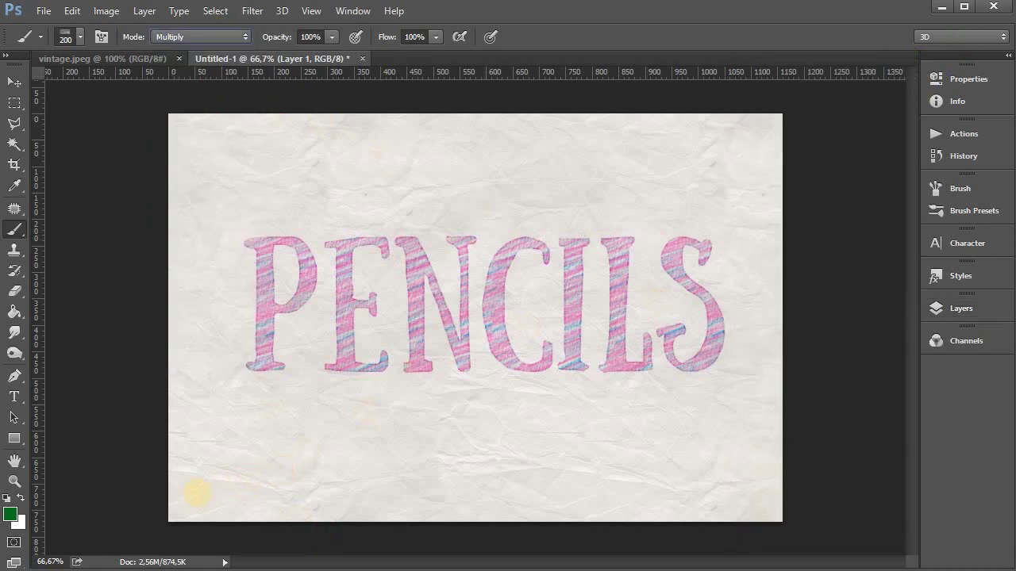
Paint dark green pencil-stroke grass along the canvas bottom on Layer 1.
mouse_move(295, 507)
mouse_down()
mouse_move(553, 485)
mouse_move(798, 494)
mouse_move(516, 505)
mouse_move(818, 472)
mouse_move(721, 507)
mouse_move(637, 519)
mouse_move(335, 519)
mouse_move(159, 503)
mouse_move(326, 517)
mouse_up()
drag(492, 512, 286, 517)
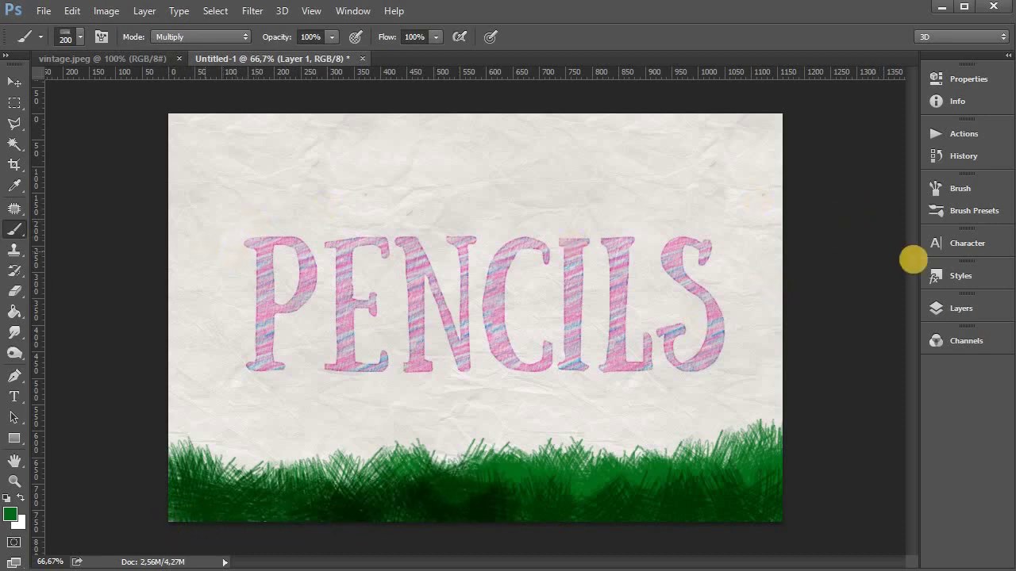
click(961, 307)
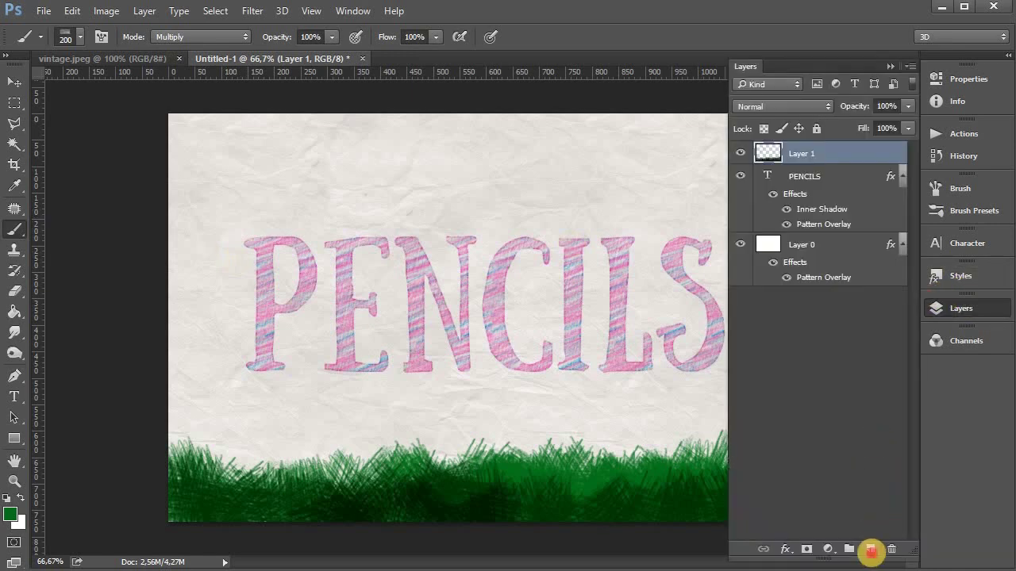
Add empty Layer 2 and select the swirl-shaped 200 px brush.
click(870, 550)
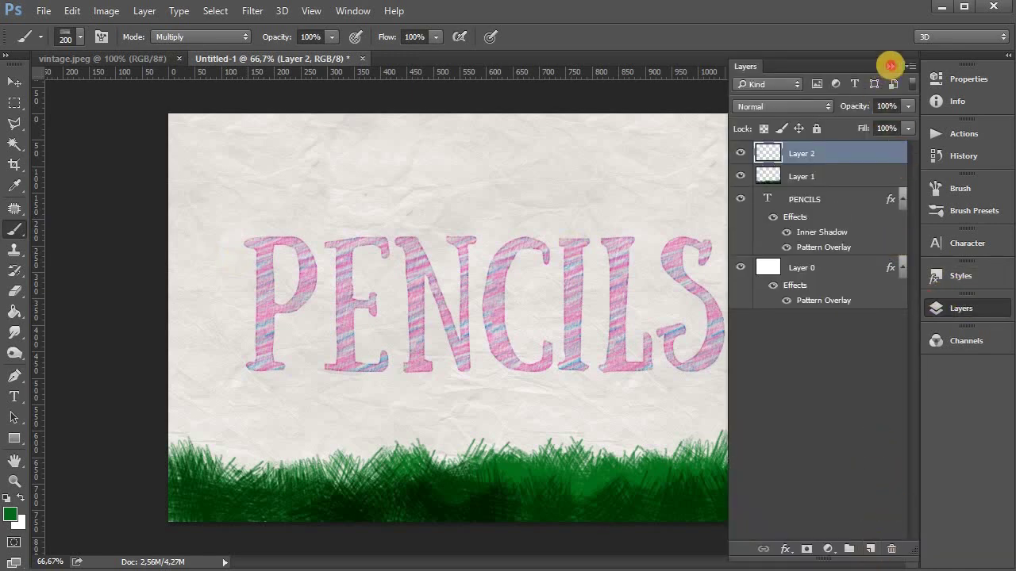
click(890, 66)
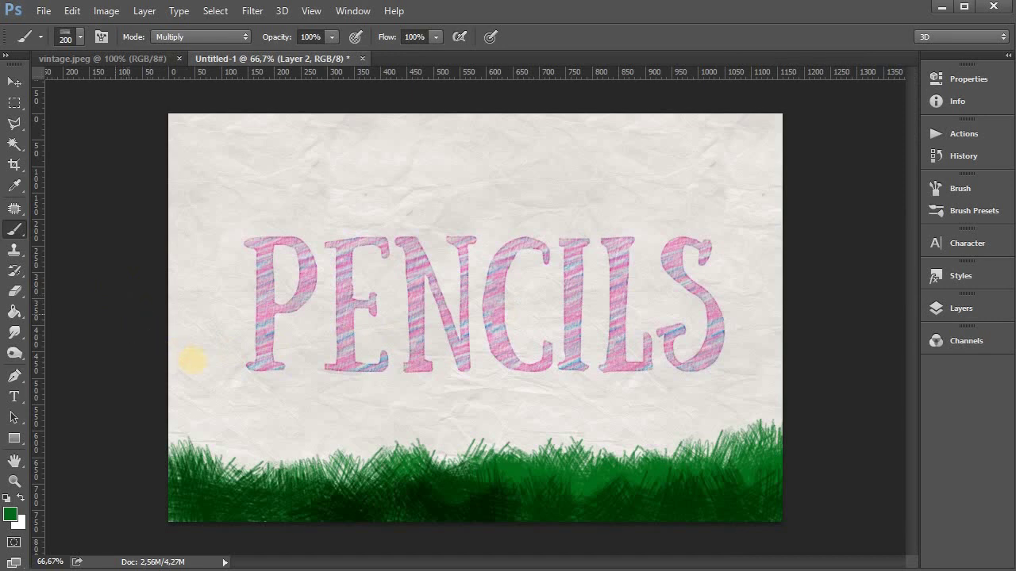
right_click(192, 360)
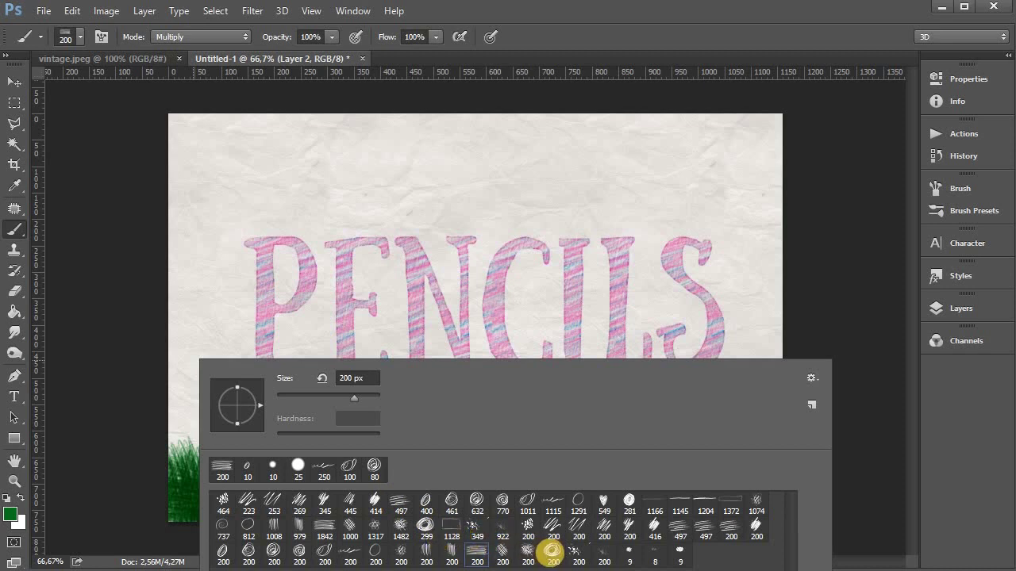
click(552, 552)
key(Return)
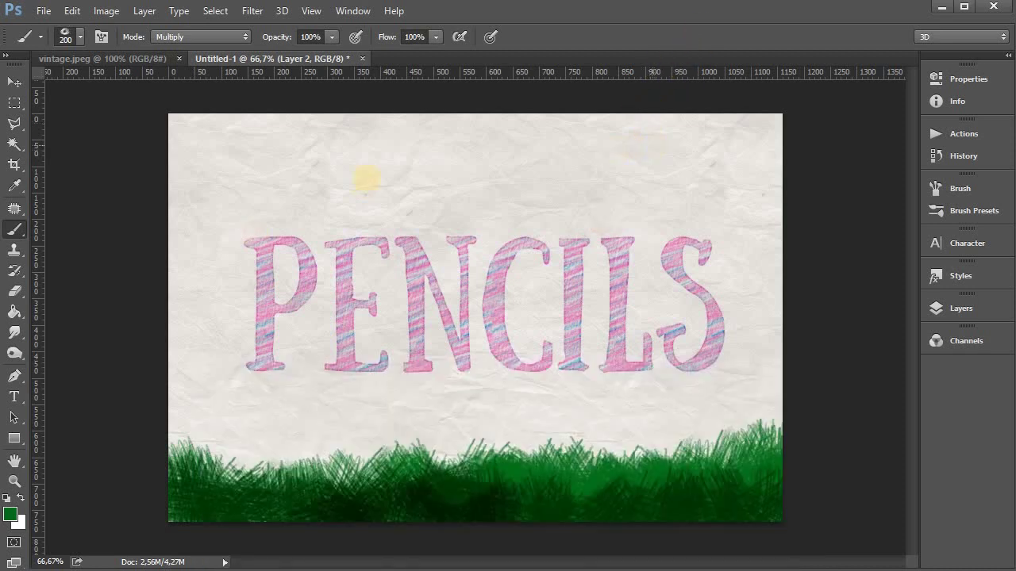
Set the foreground colour to bright yellow f0ff00.
click(10, 514)
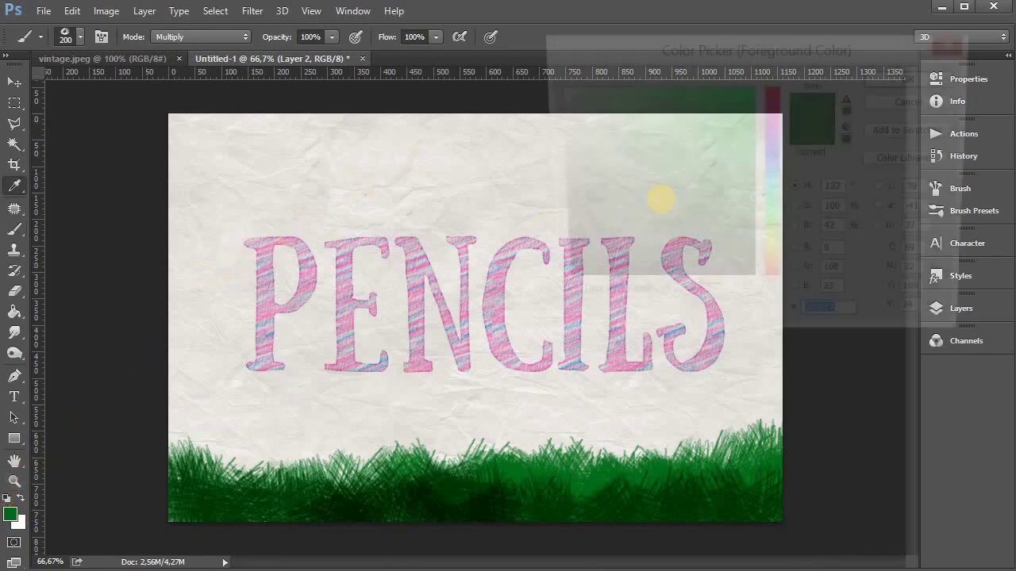
drag(776, 258, 774, 252)
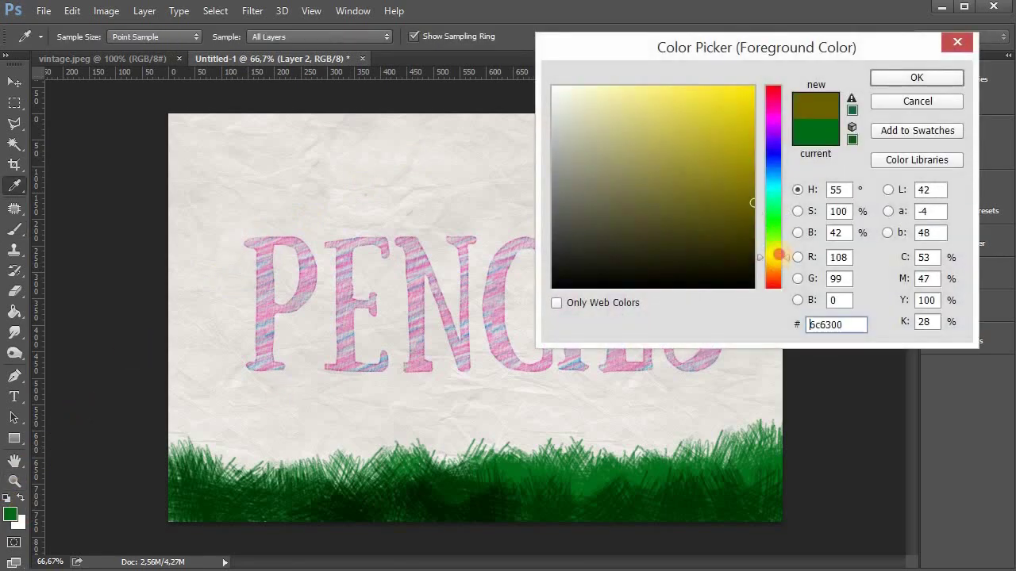
click(753, 81)
mouse_move(753, 81)
mouse_down()
mouse_move(771, 109)
mouse_move(848, 93)
mouse_up()
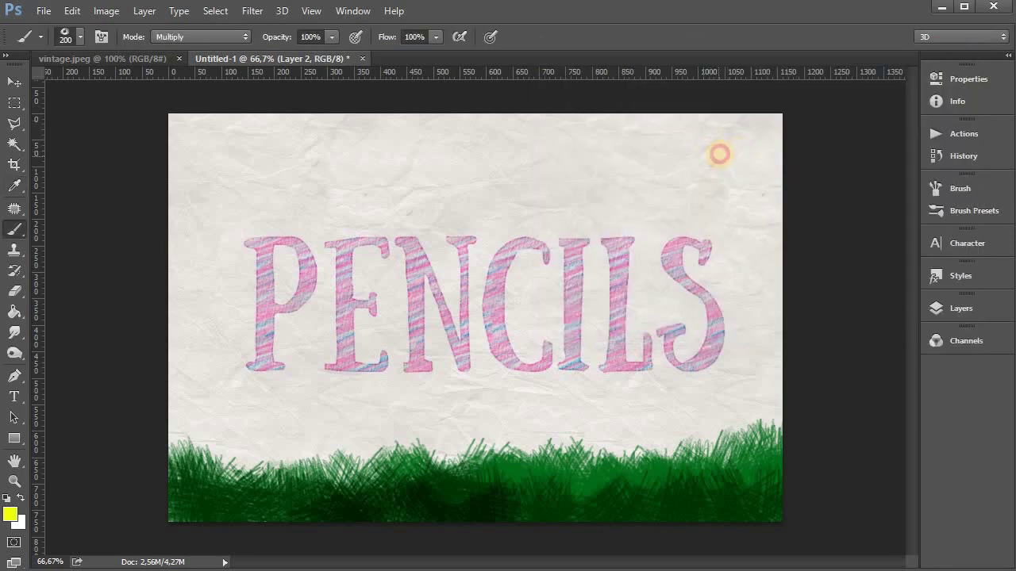
Scribble a sun at the top right, then repaint it in orange-yellow #ffcc00.
drag(828, 166, 765, 157)
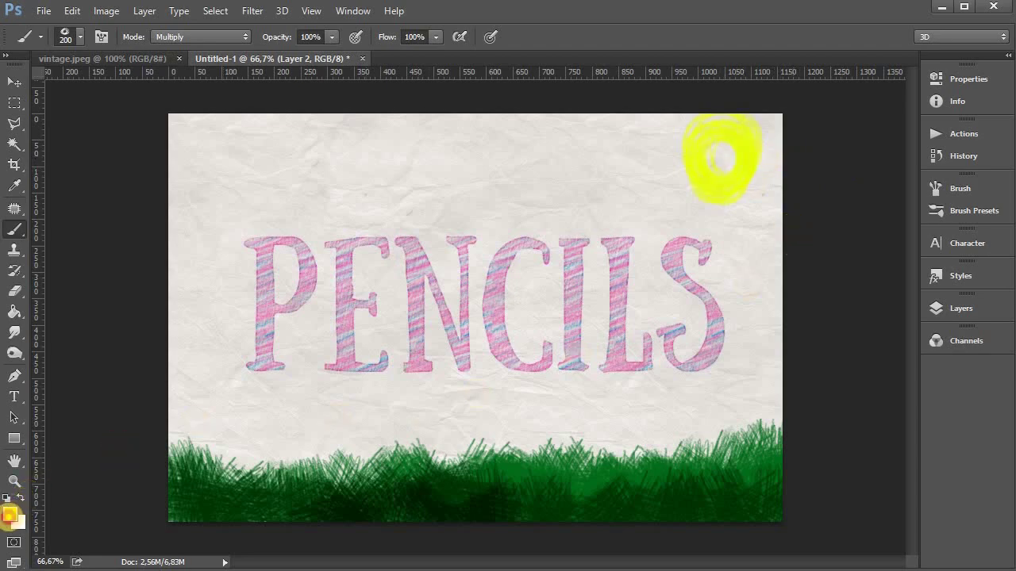
click(9, 515)
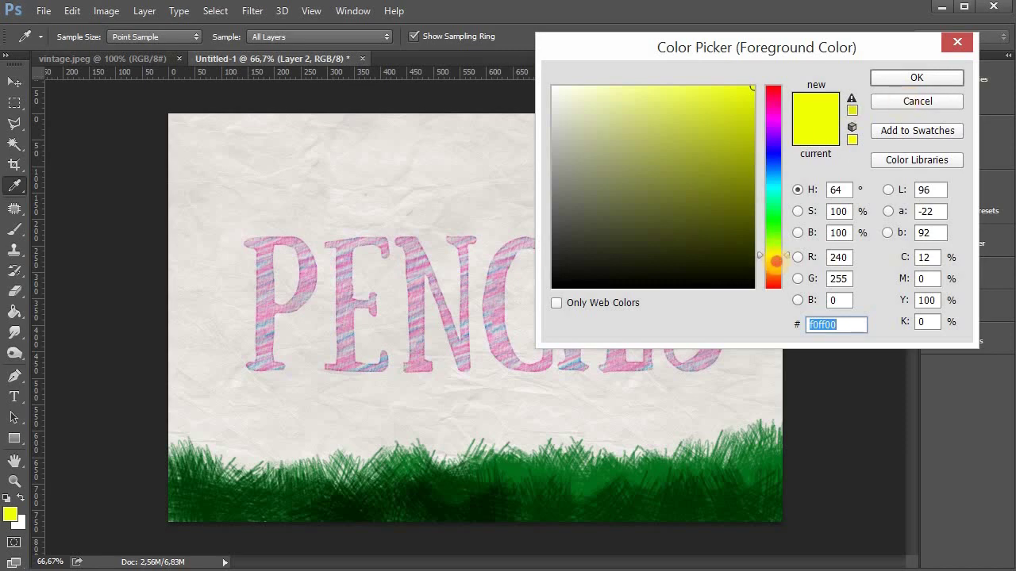
click(776, 262)
click(916, 77)
key(b)
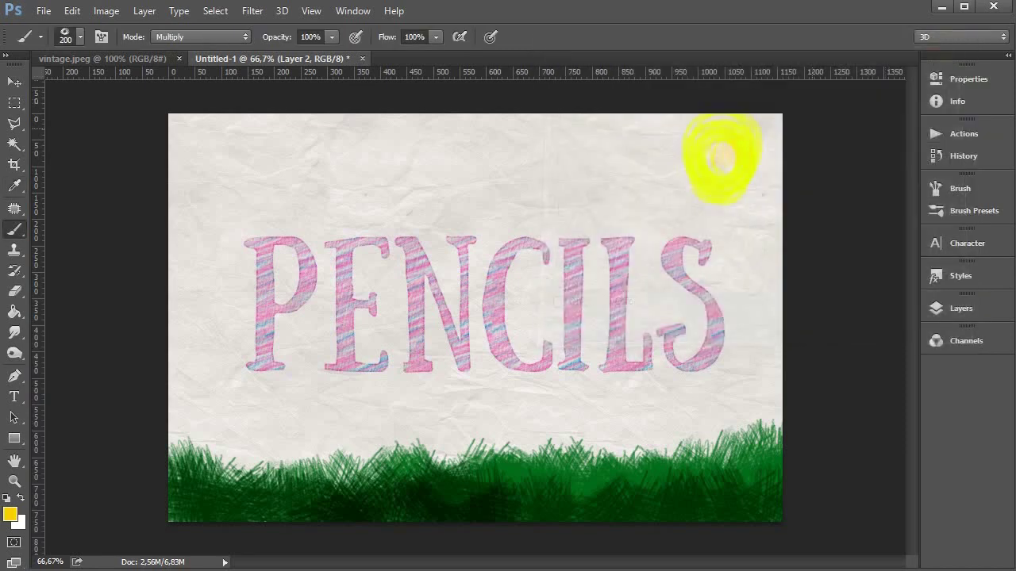
drag(738, 163, 781, 166)
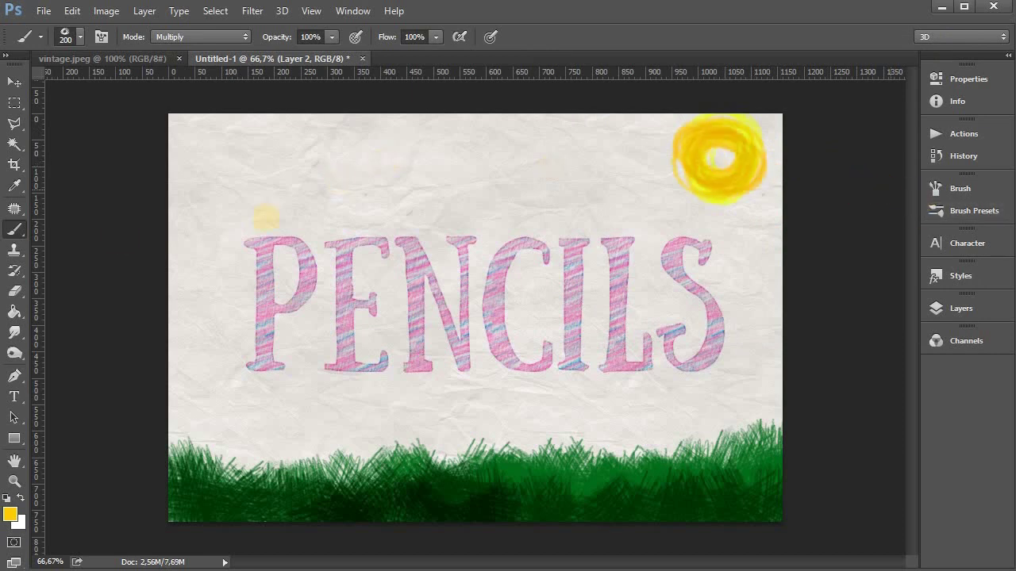
Switch to a small round brush preset for thin ray lines.
right_click(407, 172)
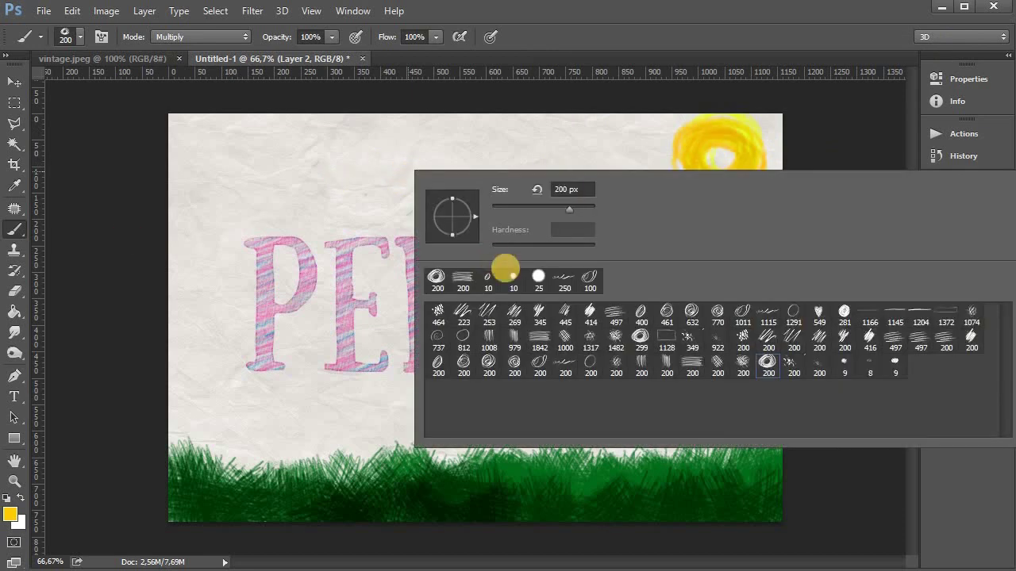
click(846, 366)
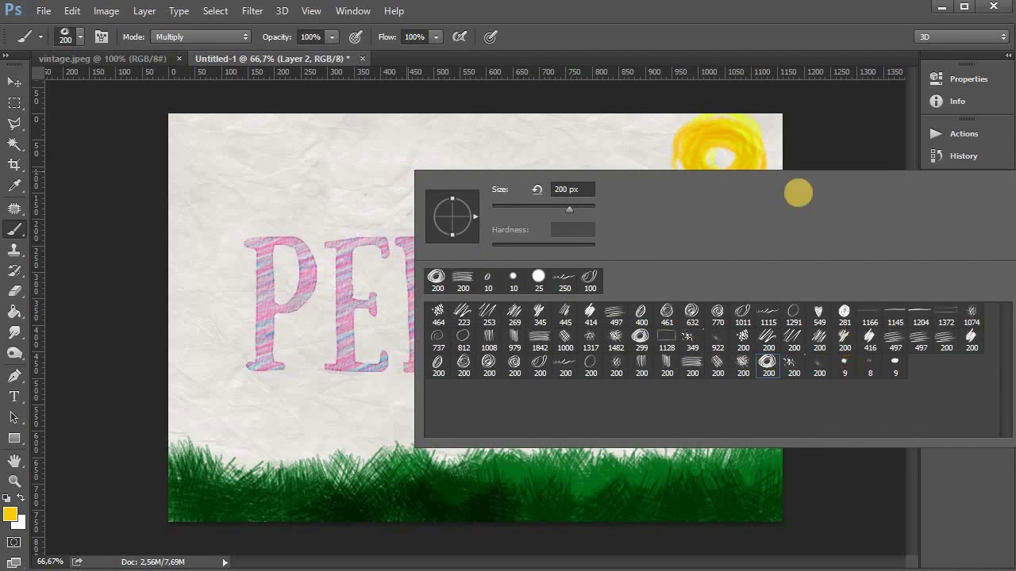
click(714, 125)
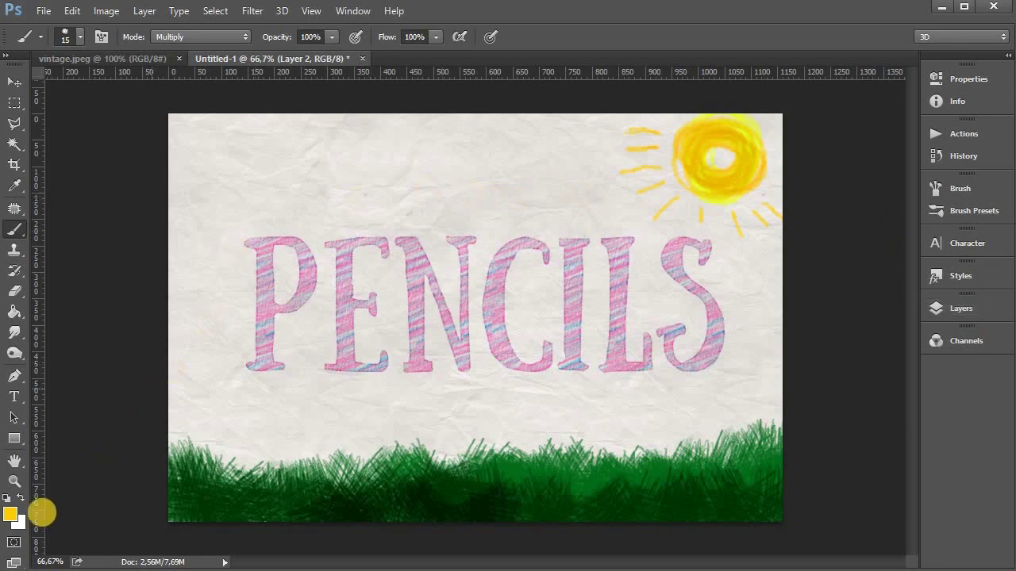
Select the 200 px textured brush and set the foreground colour to light blue.
right_click(271, 206)
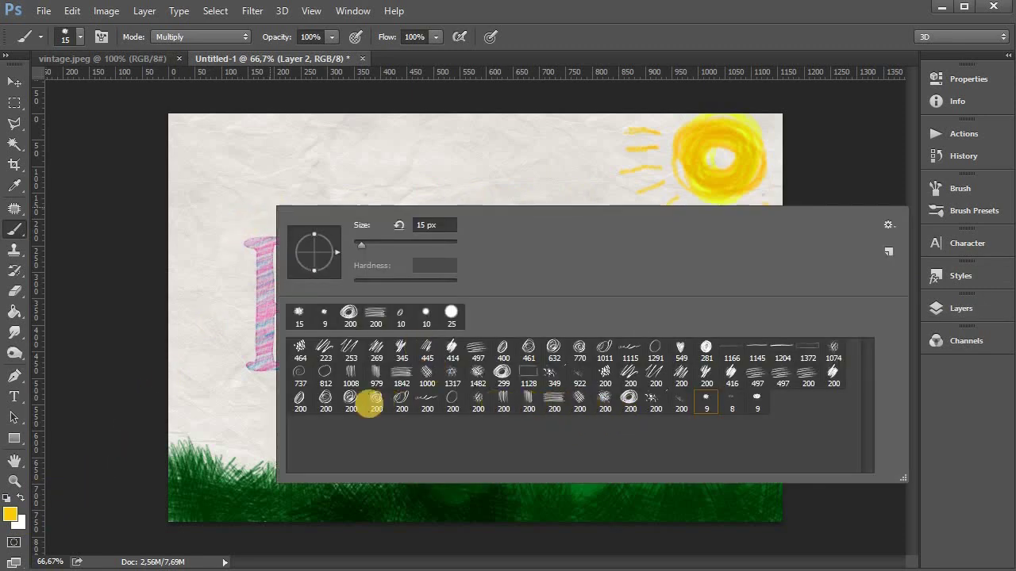
click(351, 401)
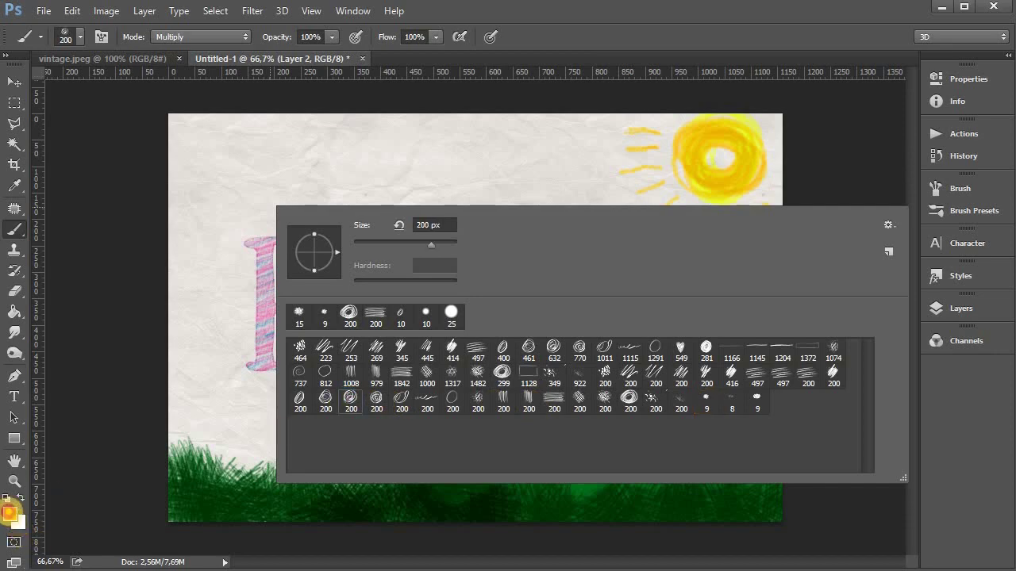
click(10, 514)
drag(772, 164, 772, 175)
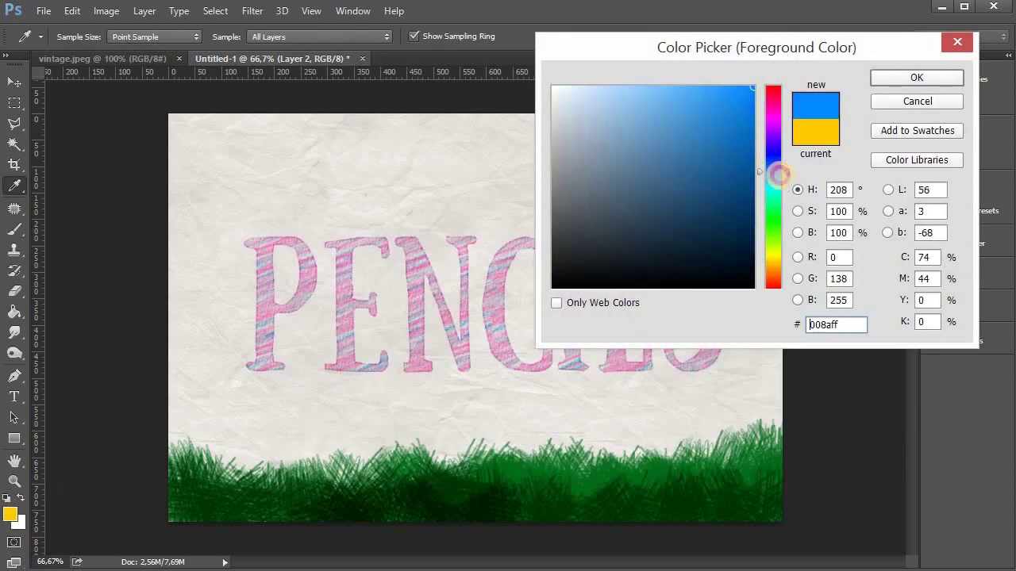
click(696, 90)
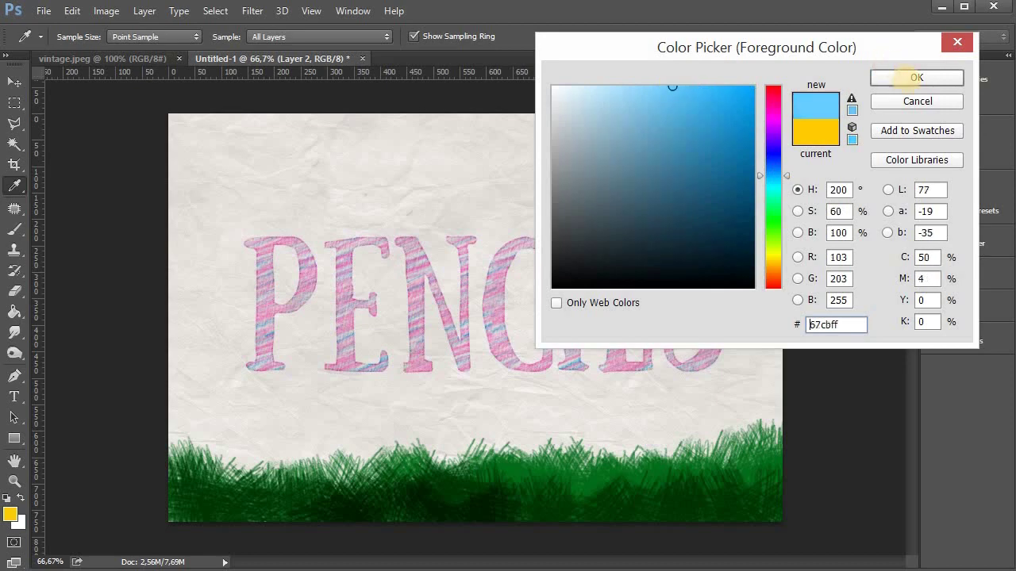
click(916, 77)
Scribble three light-blue clouds in the sky, beside the sun and further left.
mouse_move(537, 175)
mouse_down()
mouse_move(506, 178)
mouse_move(556, 163)
mouse_move(594, 174)
mouse_move(499, 179)
mouse_move(596, 190)
mouse_move(571, 182)
mouse_up()
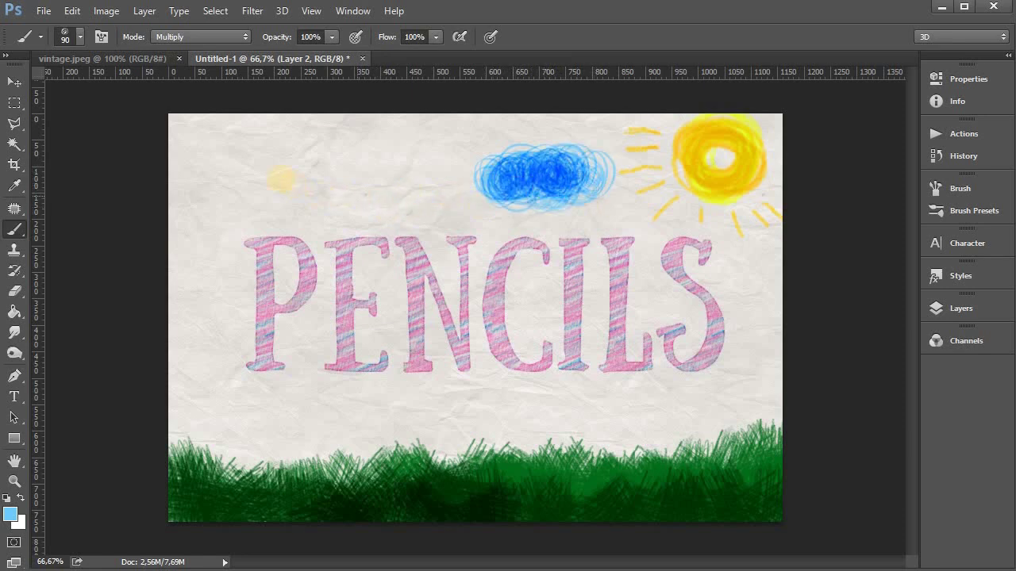
mouse_move(365, 153)
mouse_down()
mouse_move(338, 154)
mouse_move(391, 150)
mouse_move(326, 159)
mouse_up()
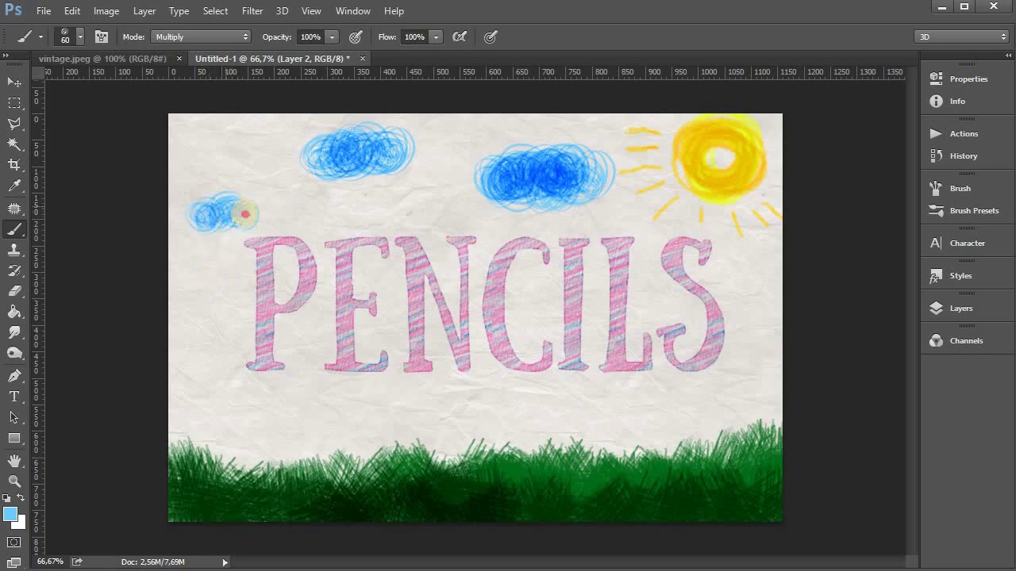
mouse_move(245, 214)
mouse_down()
mouse_move(227, 212)
mouse_move(238, 216)
mouse_up()
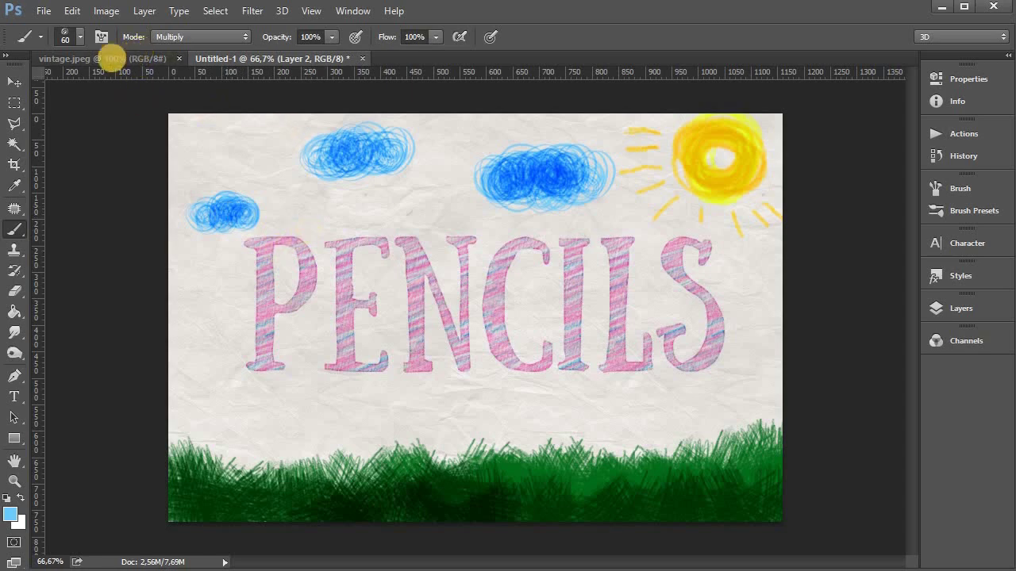
click(41, 11)
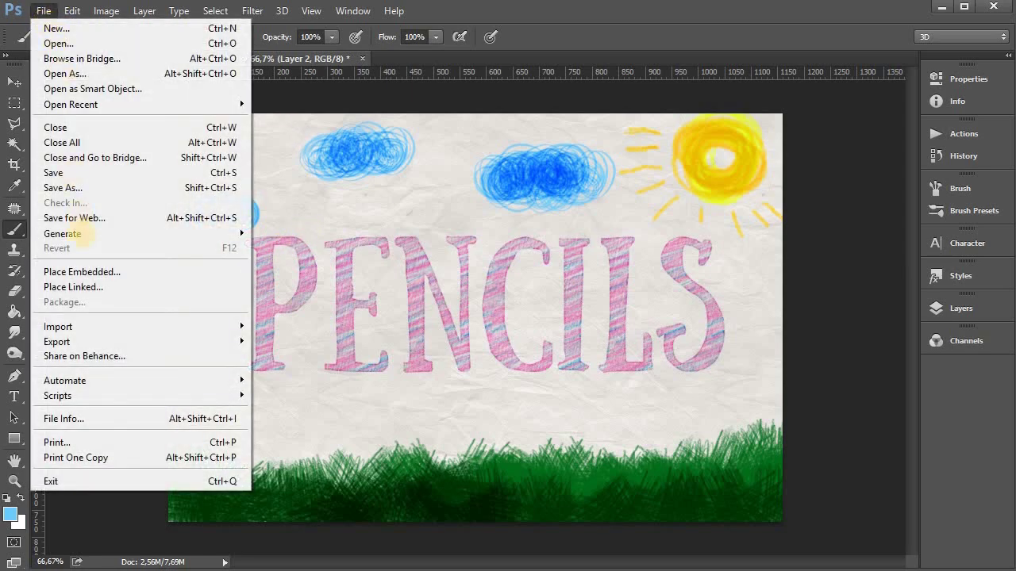
Place Pencils (3).png into the document as an embedded image.
click(127, 268)
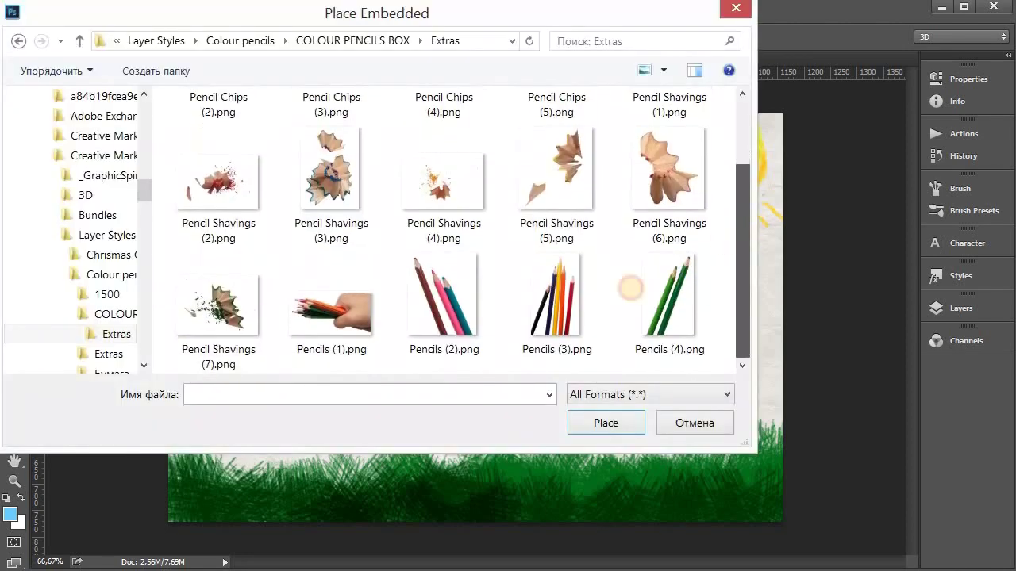
click(559, 305)
key(Return)
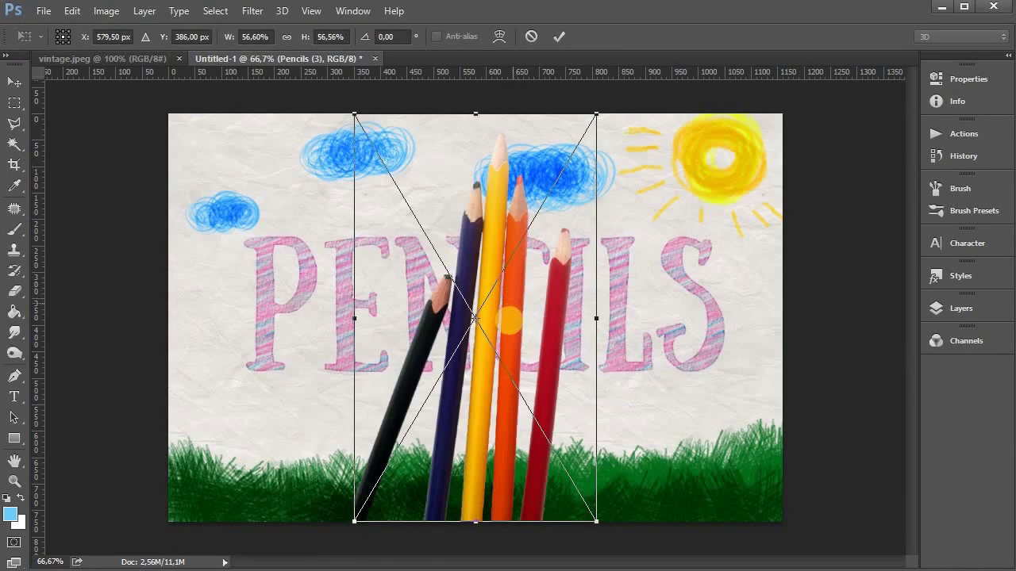
key(Return)
key(b)
Shrink the pencils photo to about 39% and move it into the lower-left corner.
key(v)
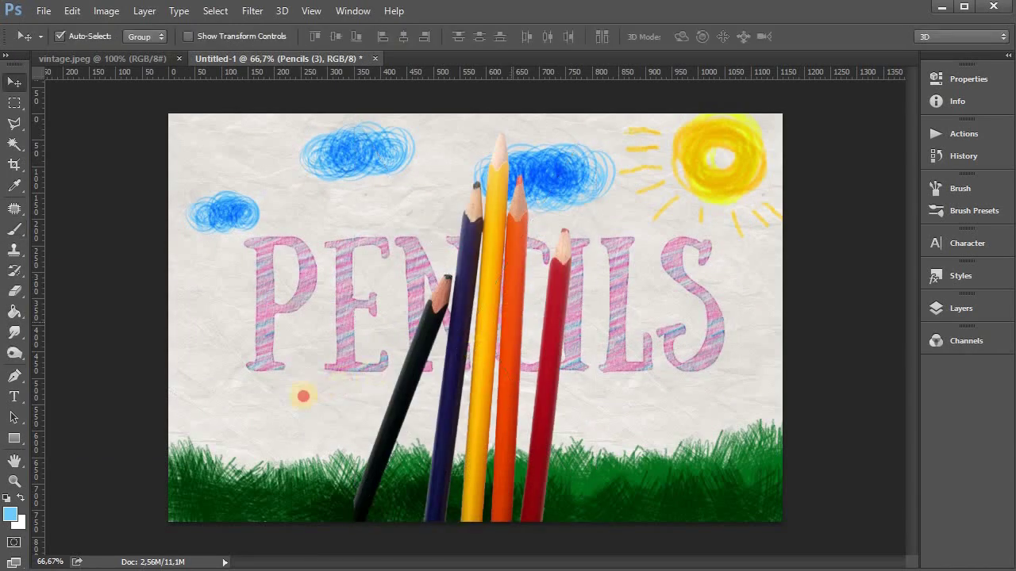
drag(533, 303, 318, 346)
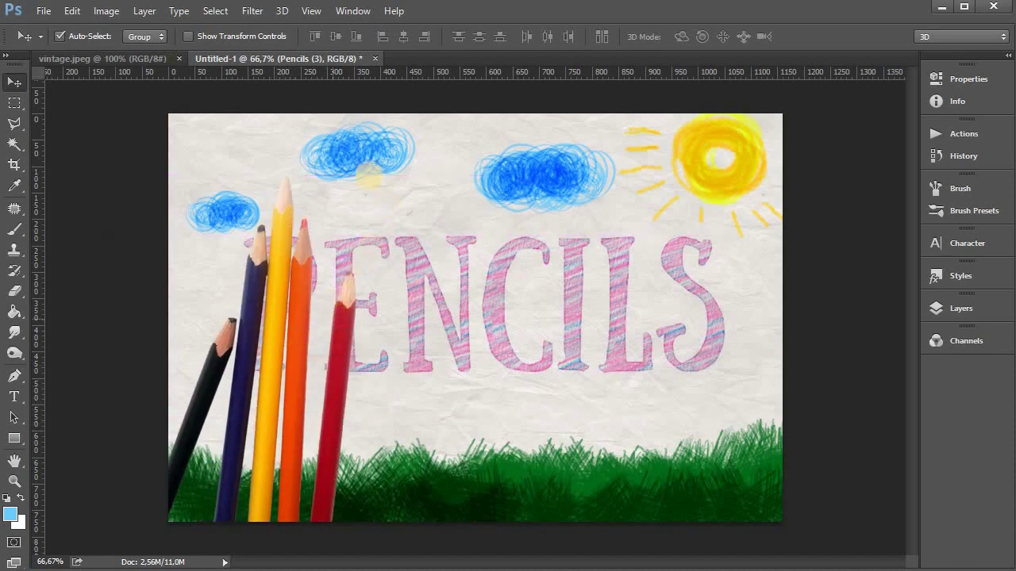
key(ctrl+t)
drag(381, 157, 342, 221)
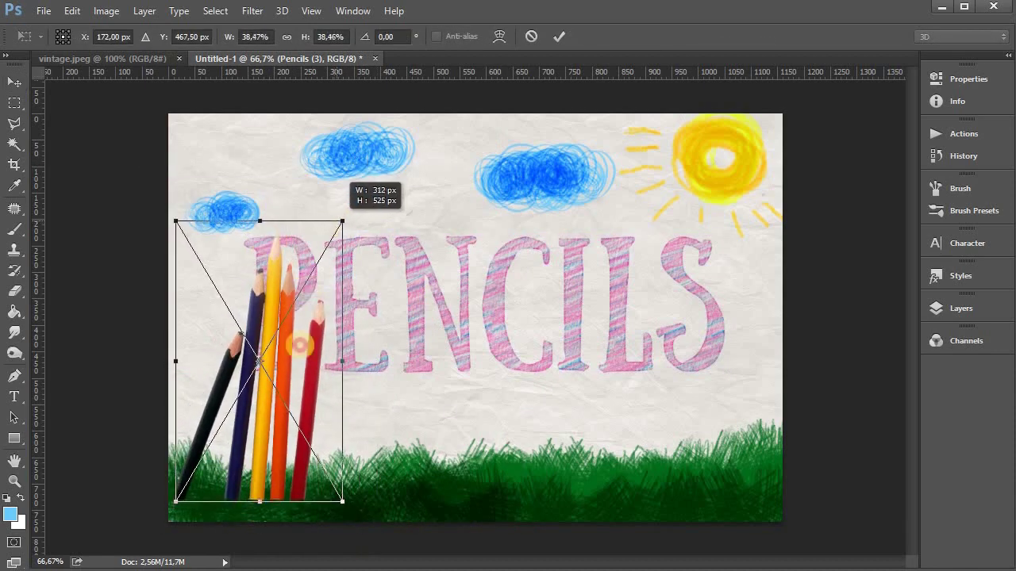
drag(282, 382, 243, 438)
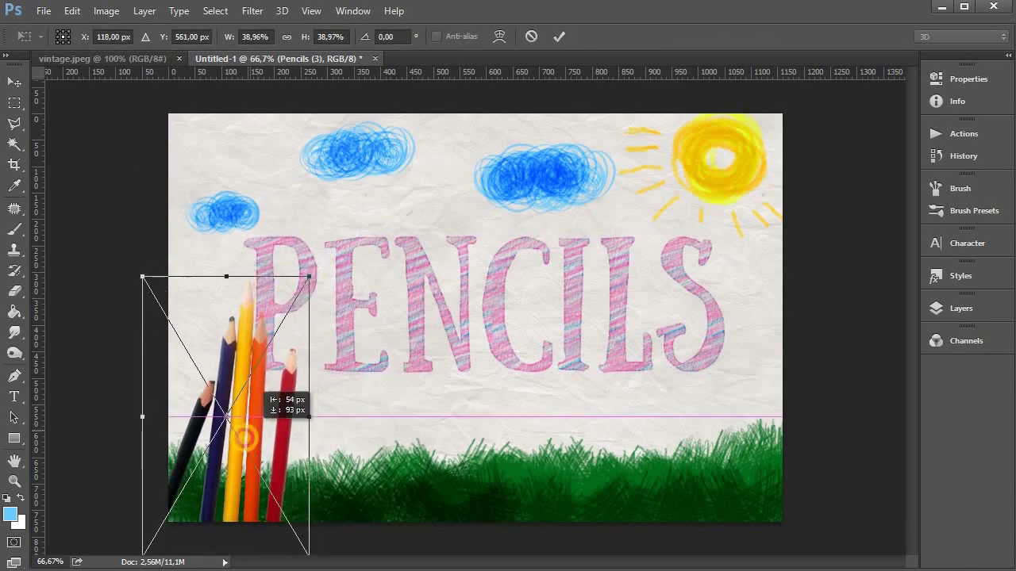
Apply the Shadow 1 style: Multiply drop shadow at 94°, 7 px distance, 16 px size.
key(Return)
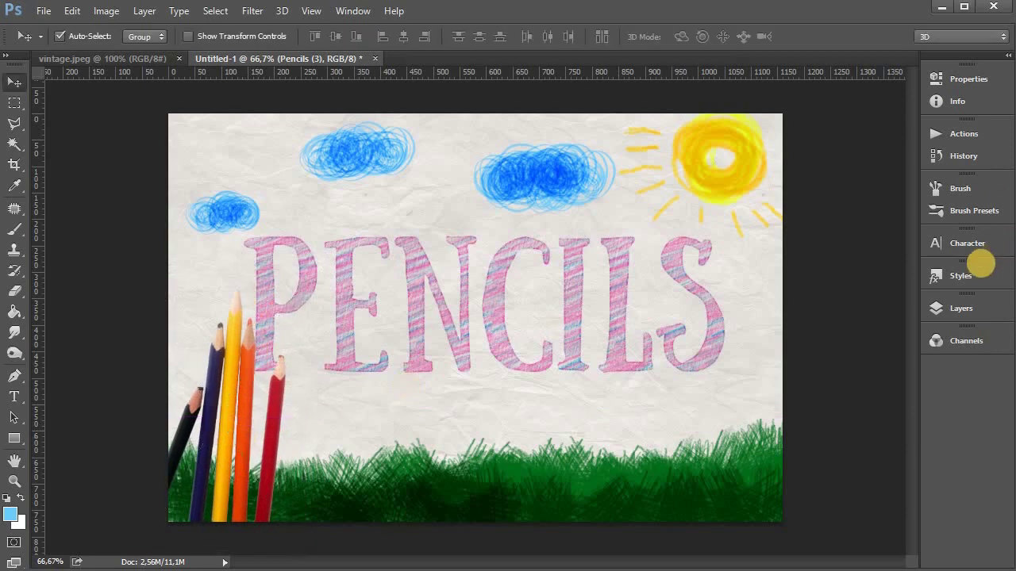
click(960, 276)
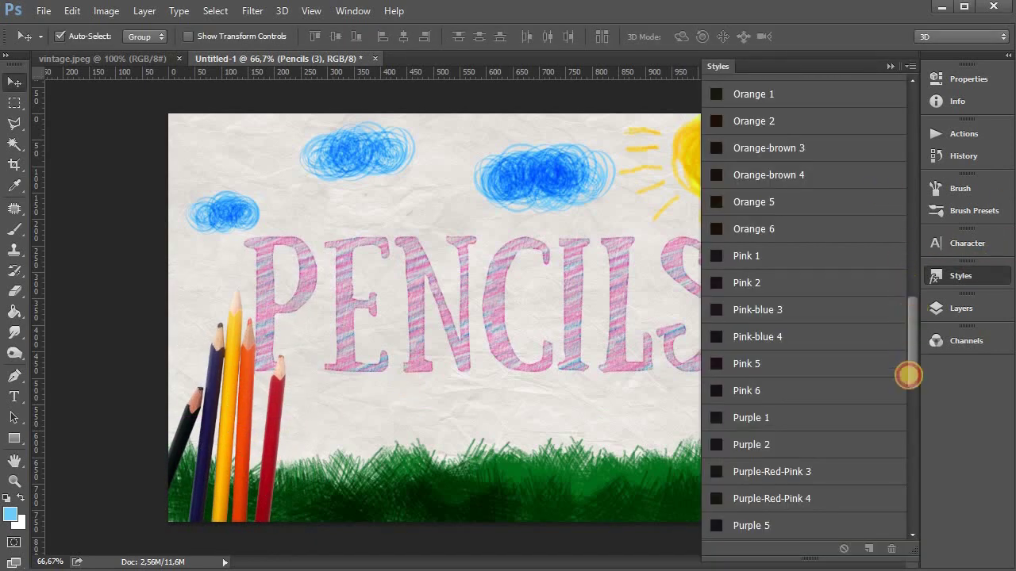
drag(909, 374, 869, 489)
click(814, 500)
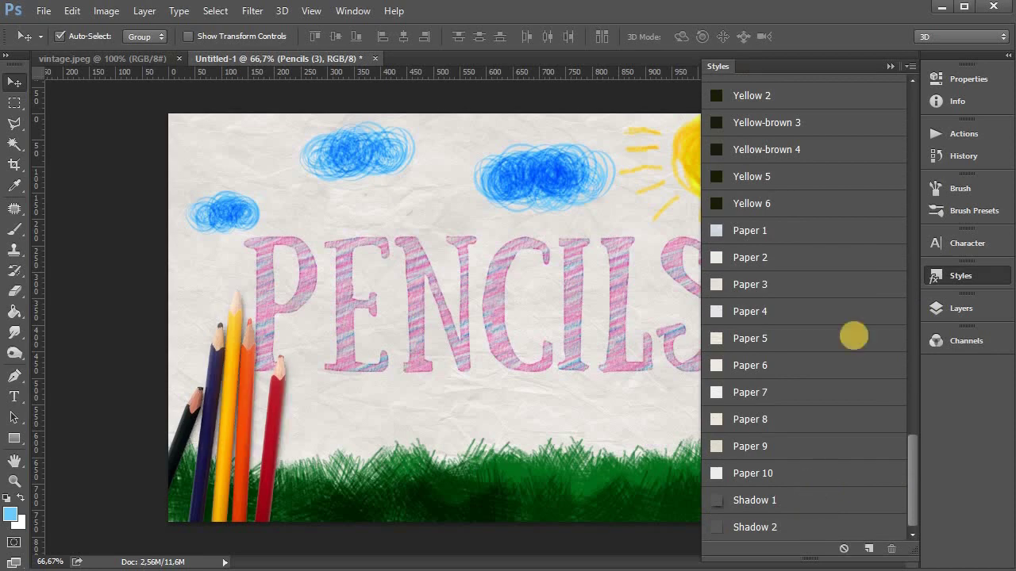
click(963, 303)
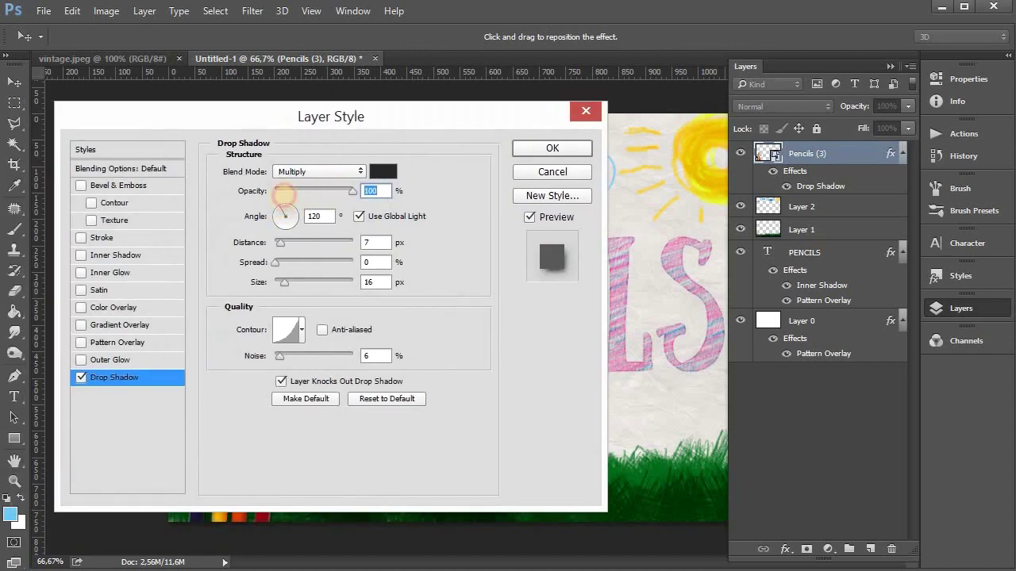
click(556, 148)
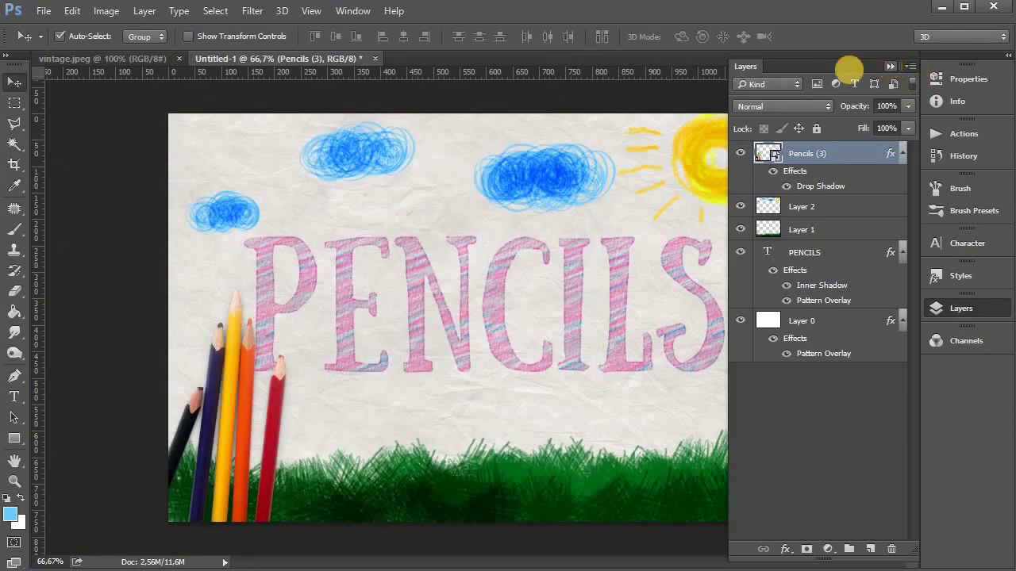
double_click(846, 67)
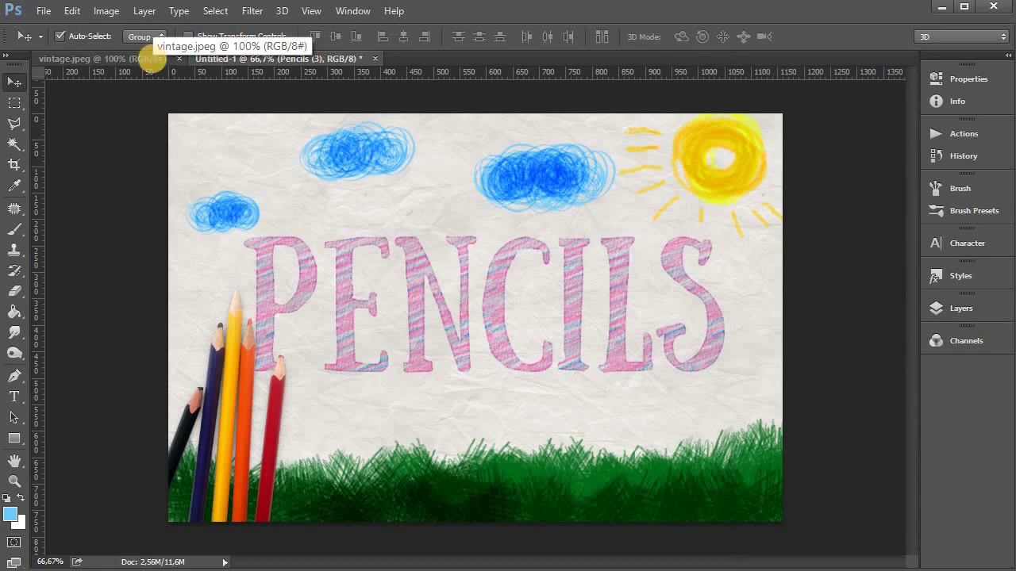
Select the PENCILS text layer and try the Orange-brown 3 pencil style.
click(346, 253)
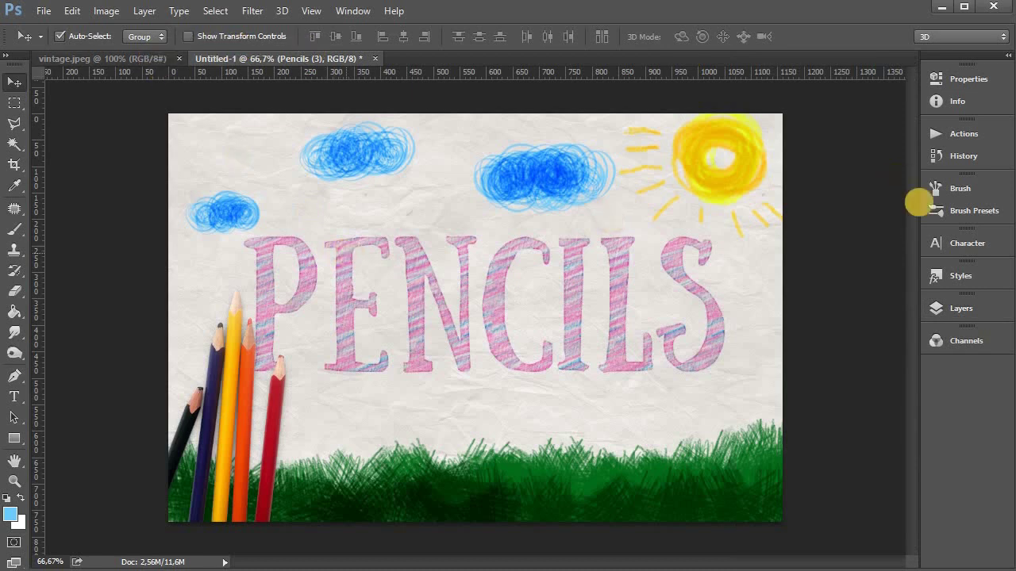
click(964, 274)
scroll(865, 231, up, 3)
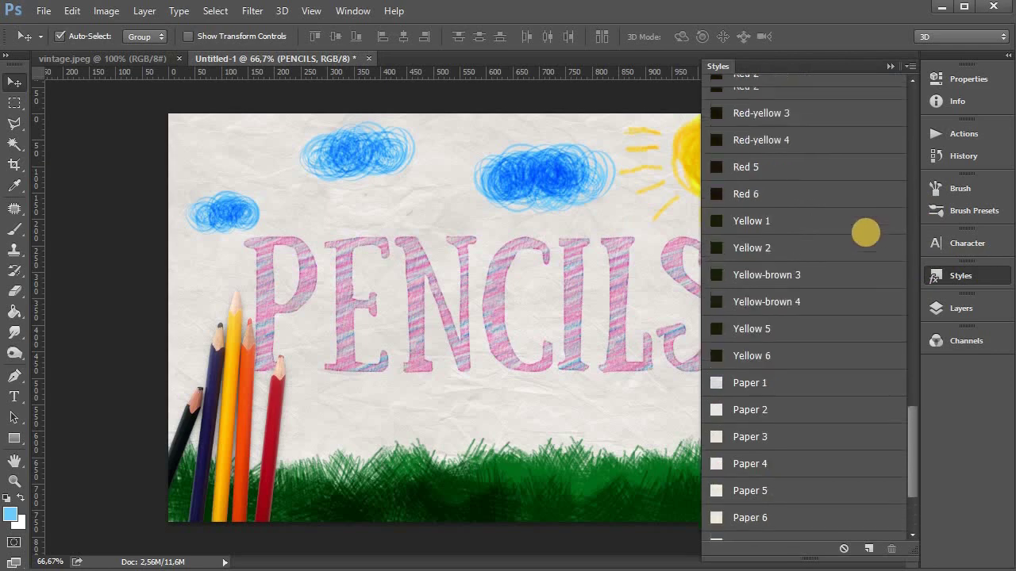
scroll(865, 231, up, 3)
scroll(866, 230, up, 3)
scroll(855, 215, up, 3)
scroll(812, 233, up, 1)
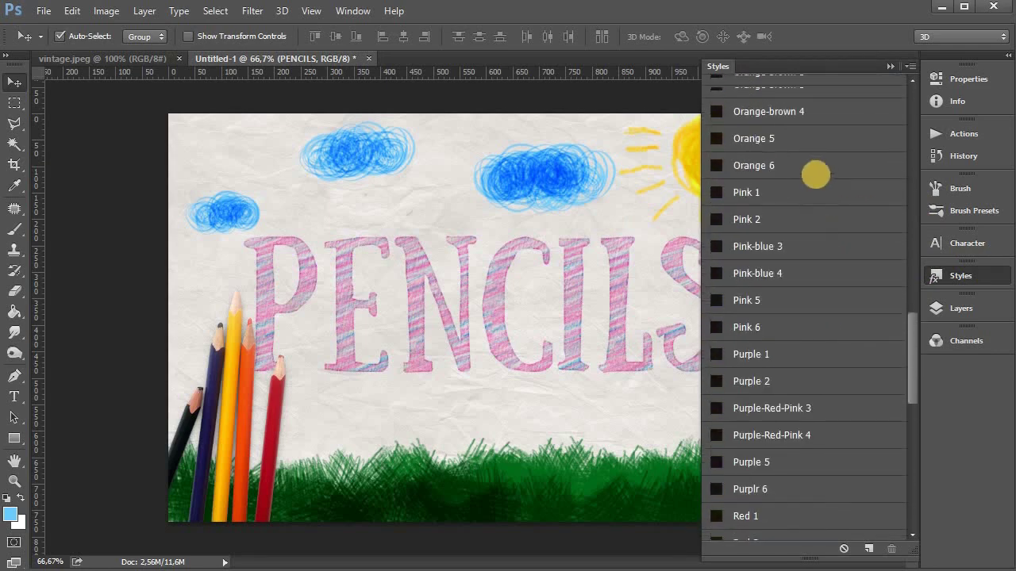
scroll(816, 171, up, 2)
click(814, 162)
click(817, 148)
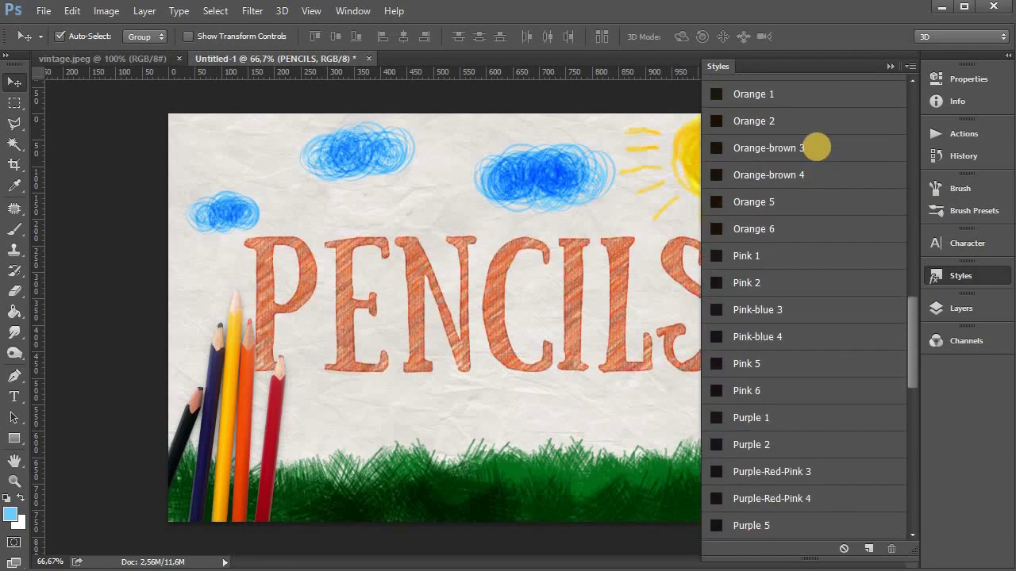
Try Lime-yellow 3 and Green-blue 3, then settle on the Green-blue 4 pencil style.
scroll(809, 151, up, 3)
scroll(801, 198, up, 1)
drag(794, 236, 812, 206)
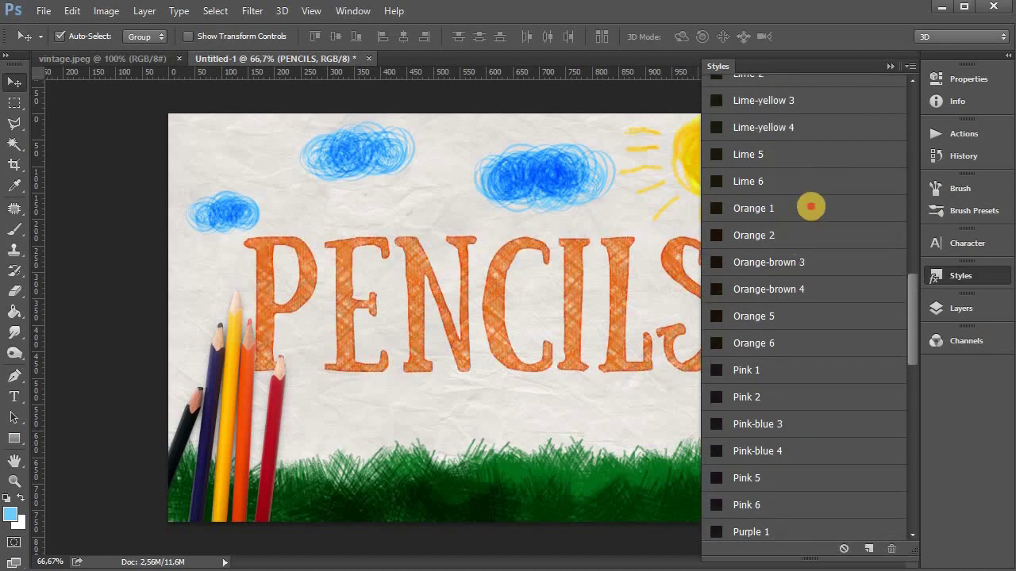
click(817, 128)
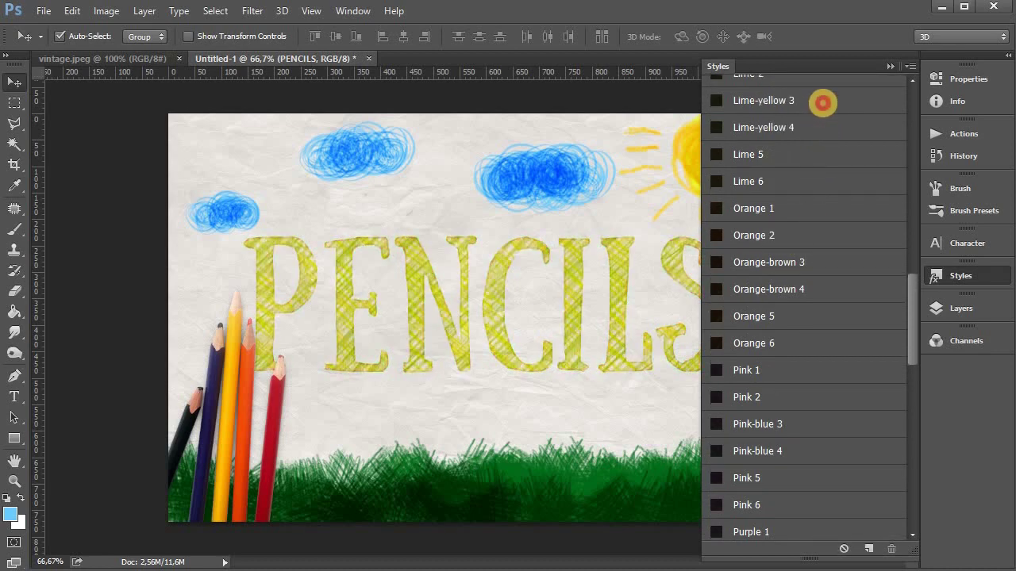
click(822, 103)
scroll(820, 127, up, 3)
scroll(818, 149, up, 4)
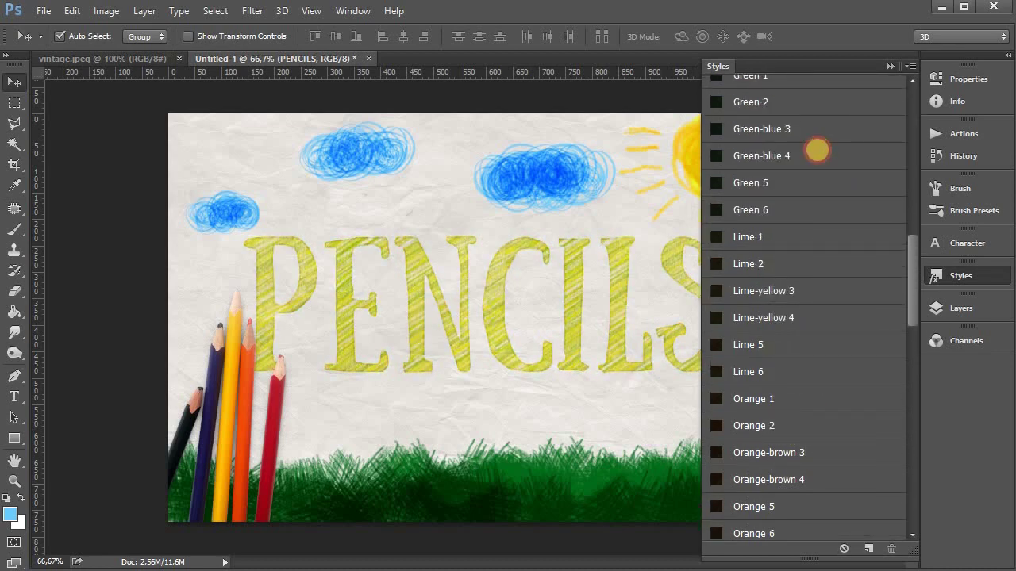
click(817, 149)
click(810, 151)
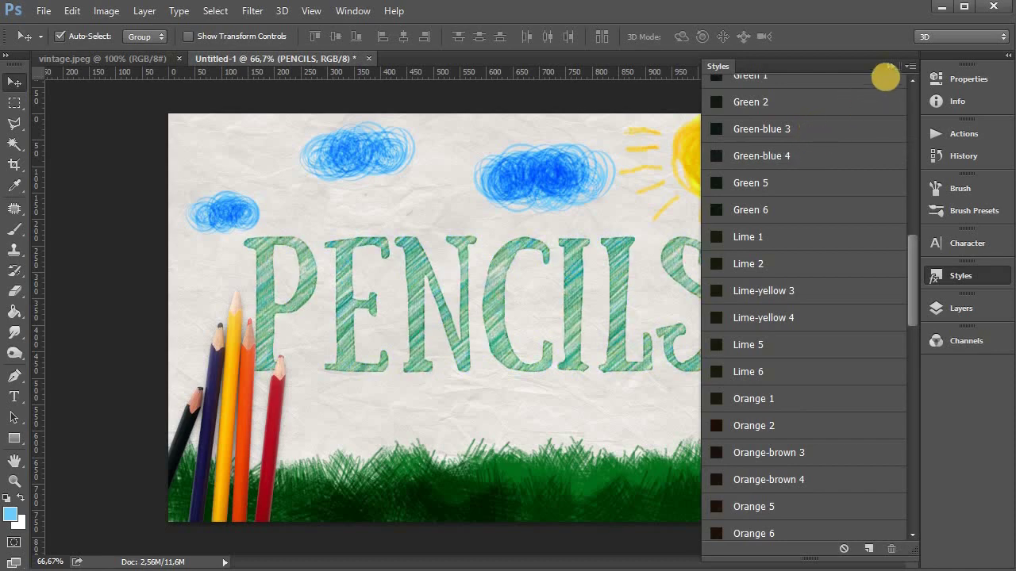
click(698, 262)
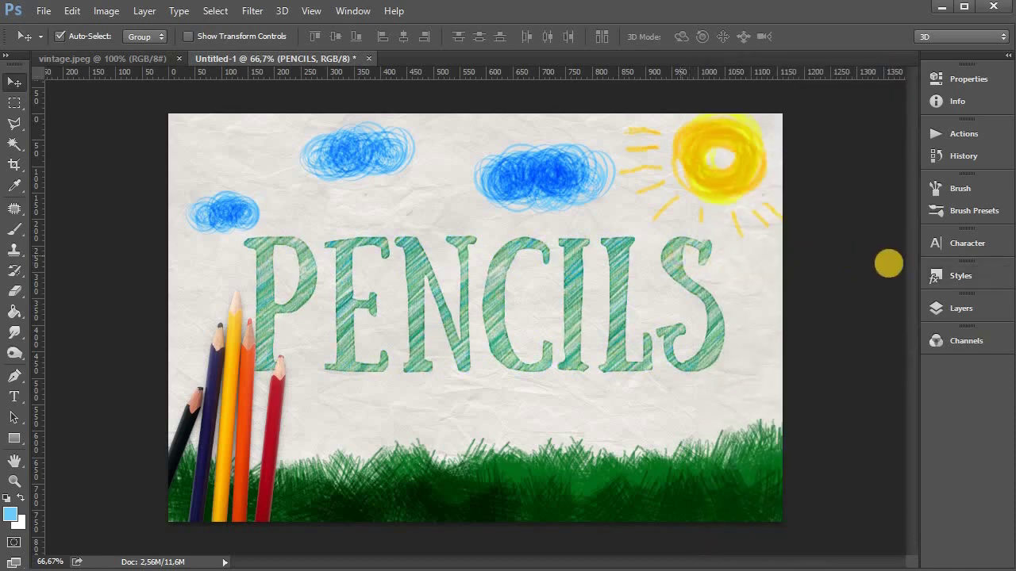
click(944, 306)
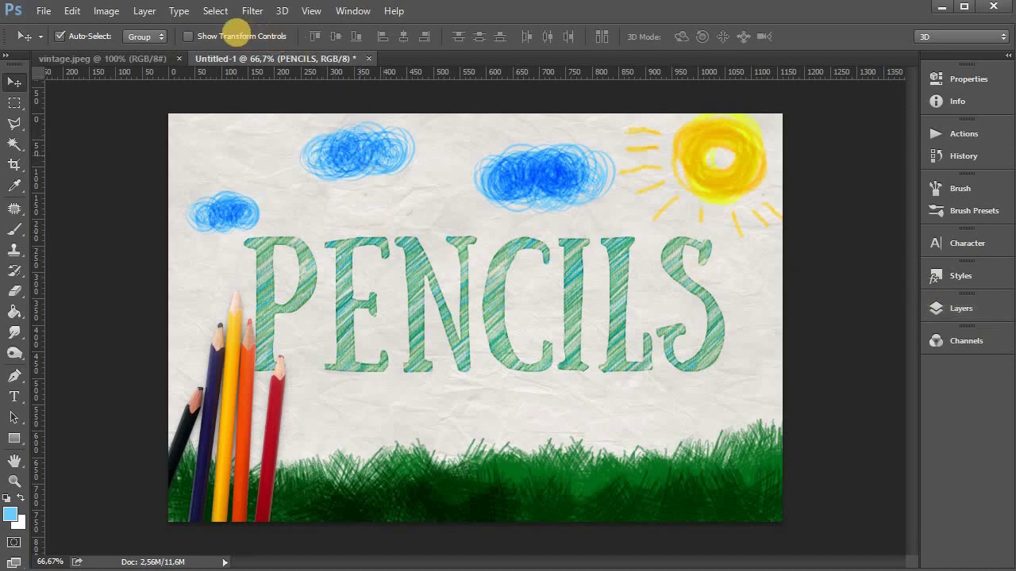
Rasterize PENCILS and apply a Ripple filter with 50% amount and Medium size.
click(252, 12)
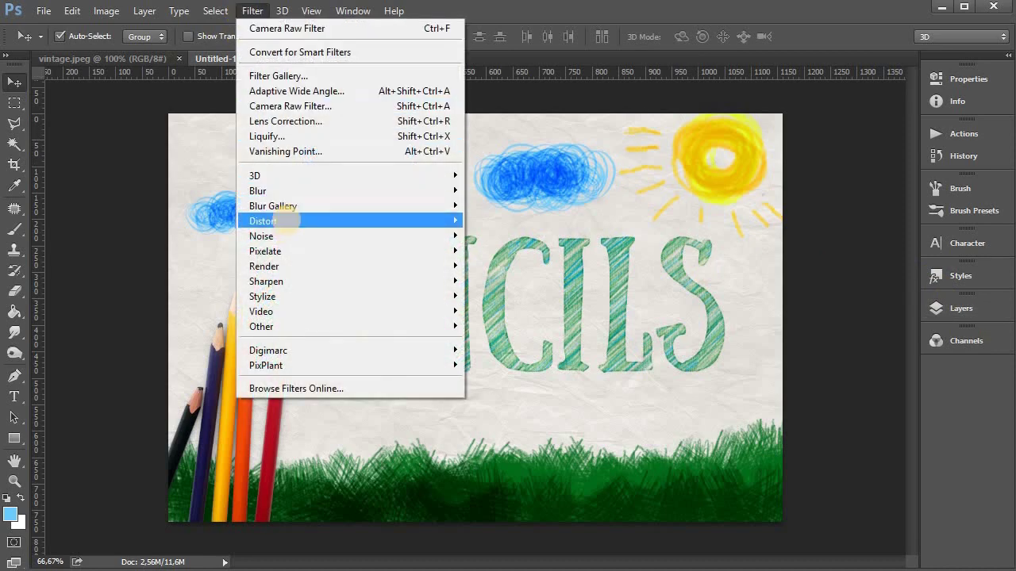
mouse_move(264, 221)
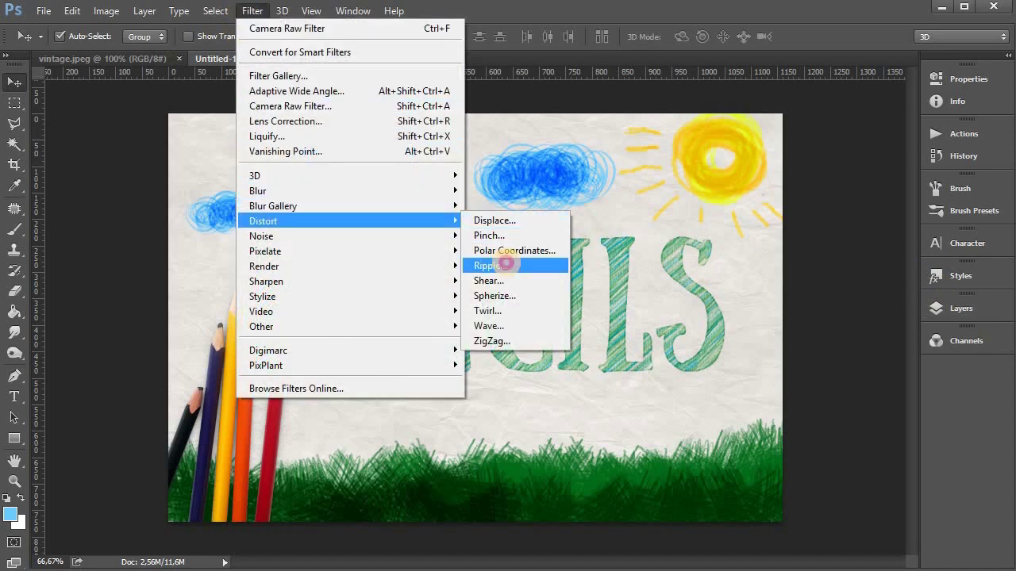
click(492, 266)
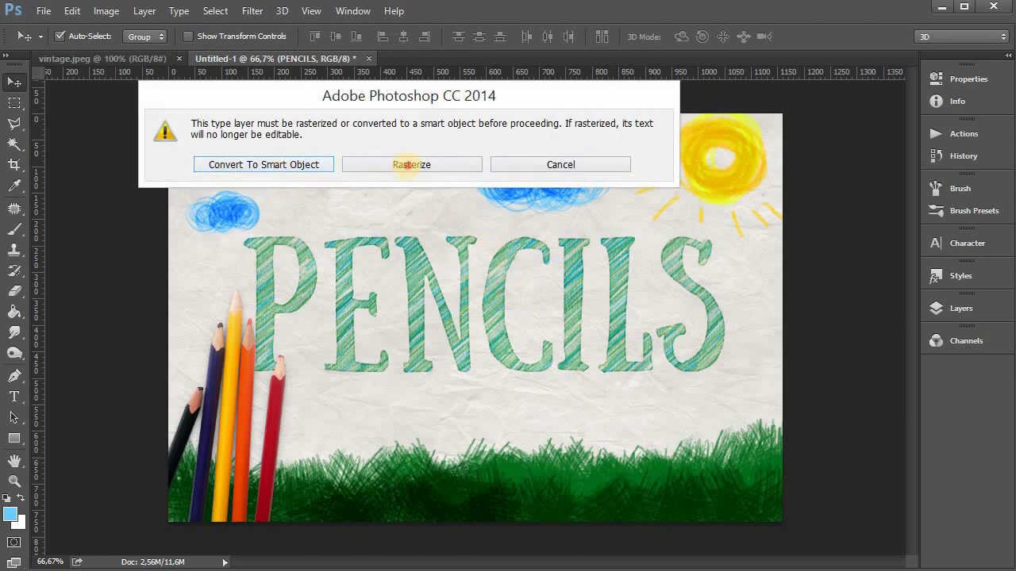
click(407, 165)
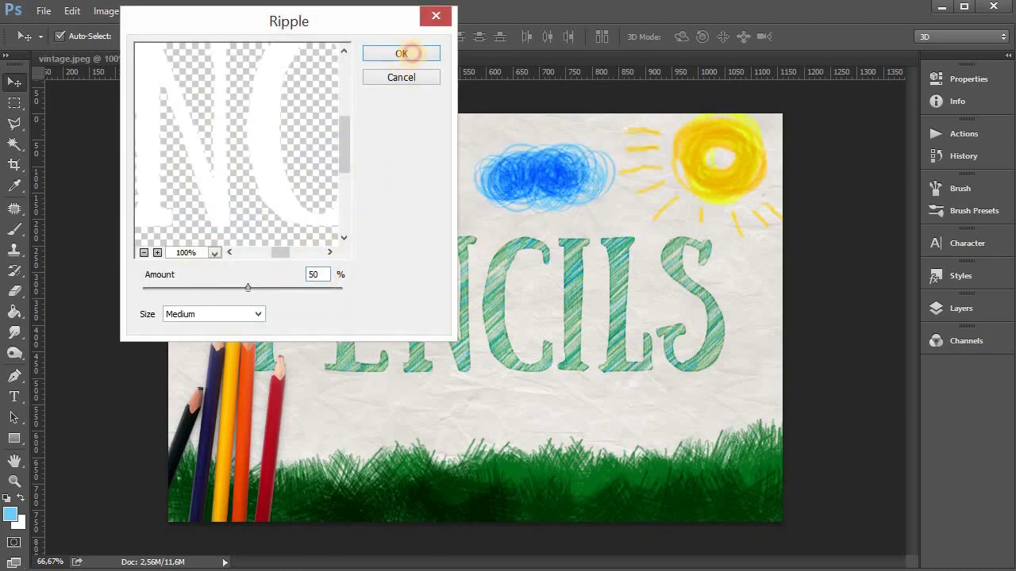
click(402, 53)
View the artwork at 100%, then fit the whole canvas back on screen.
key(z)
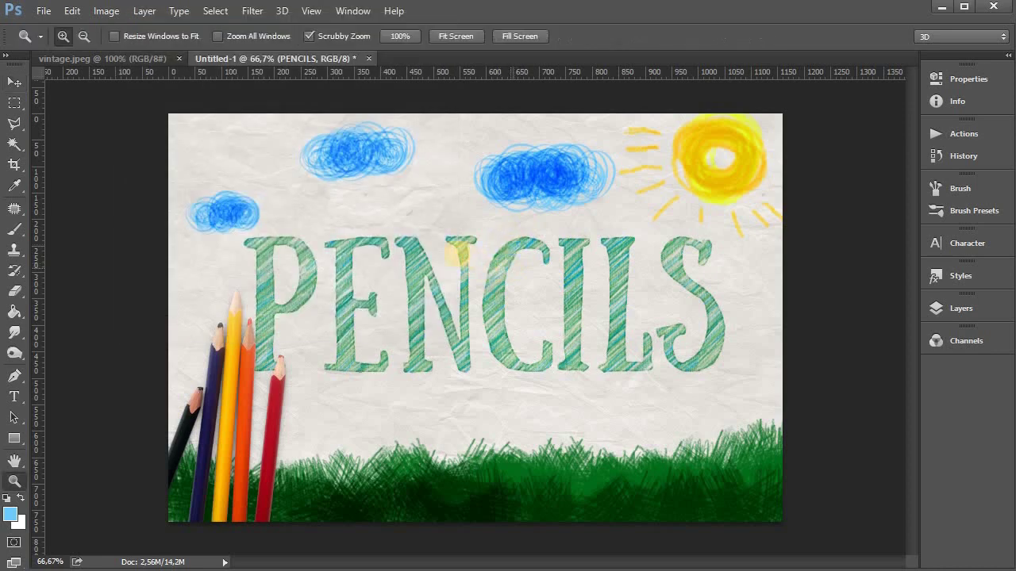
right_click(524, 279)
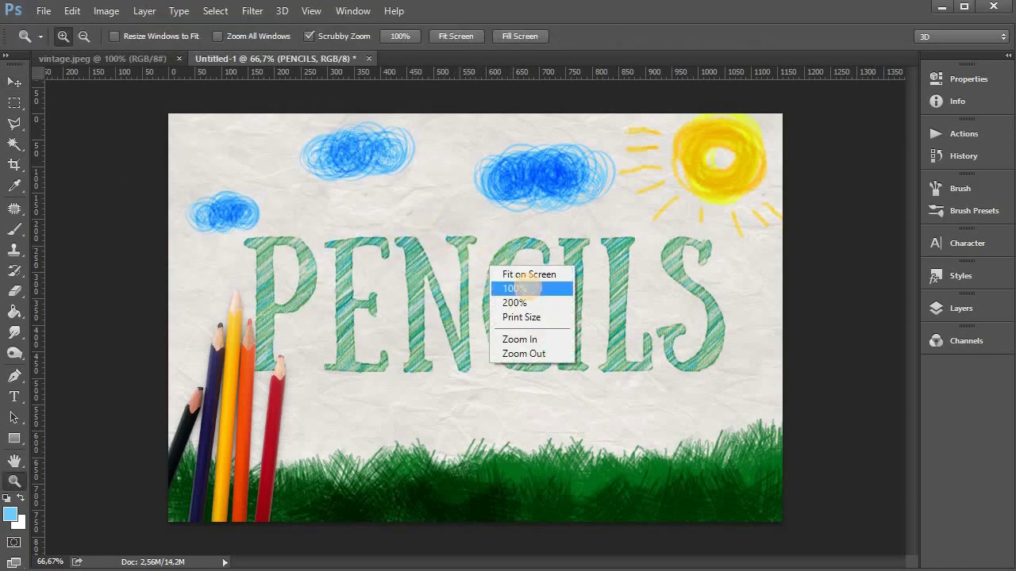
click(524, 287)
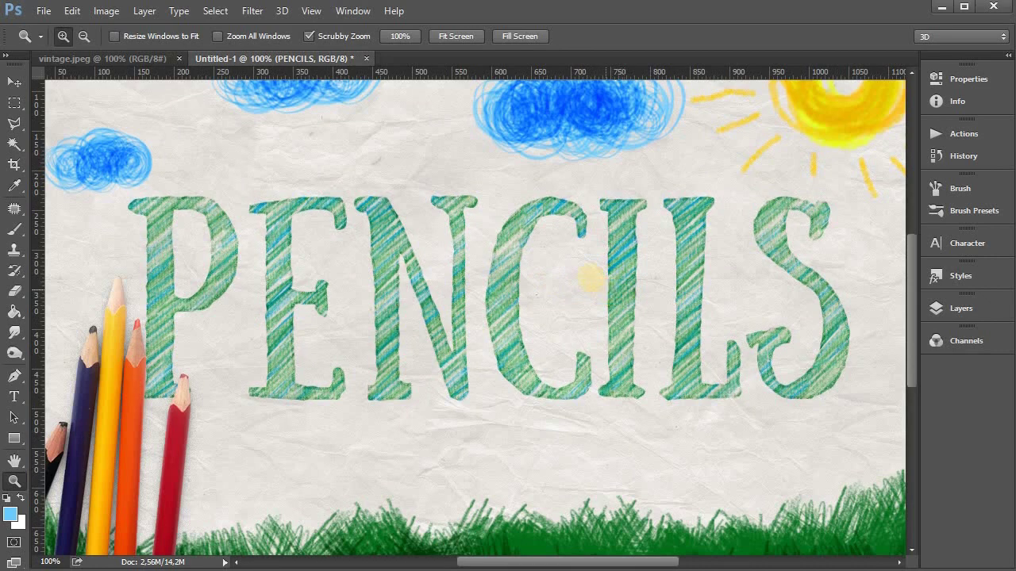
key(ctrl+0)
key(v)
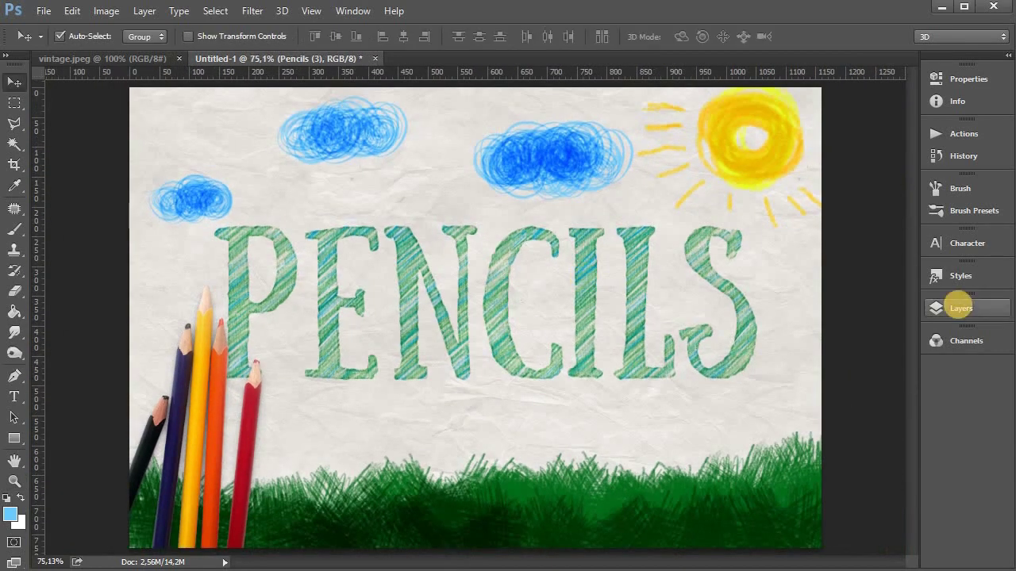
Select all layers from PENCILS up to Pencils (3) in the Layers panel.
click(938, 309)
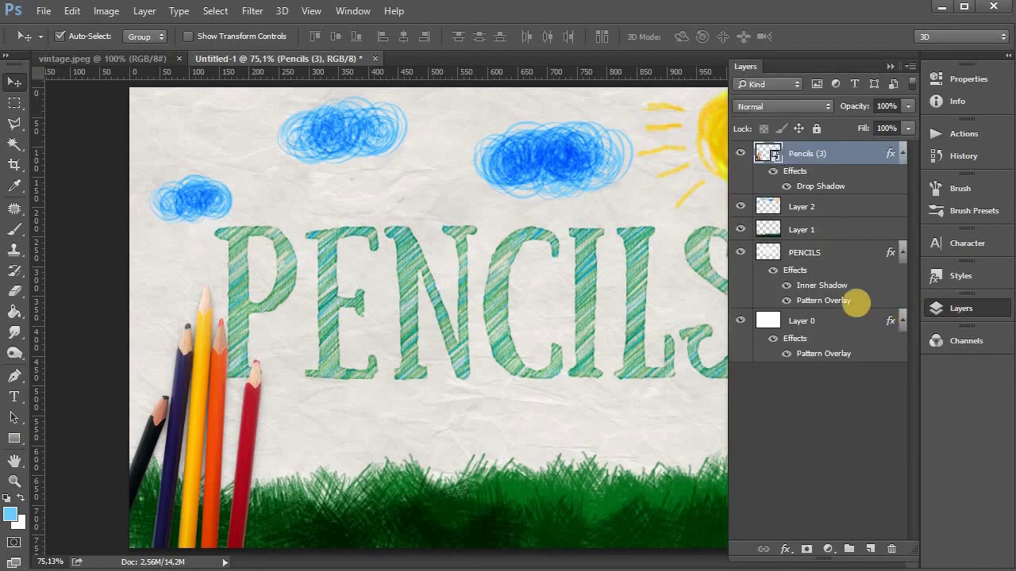
click(826, 252)
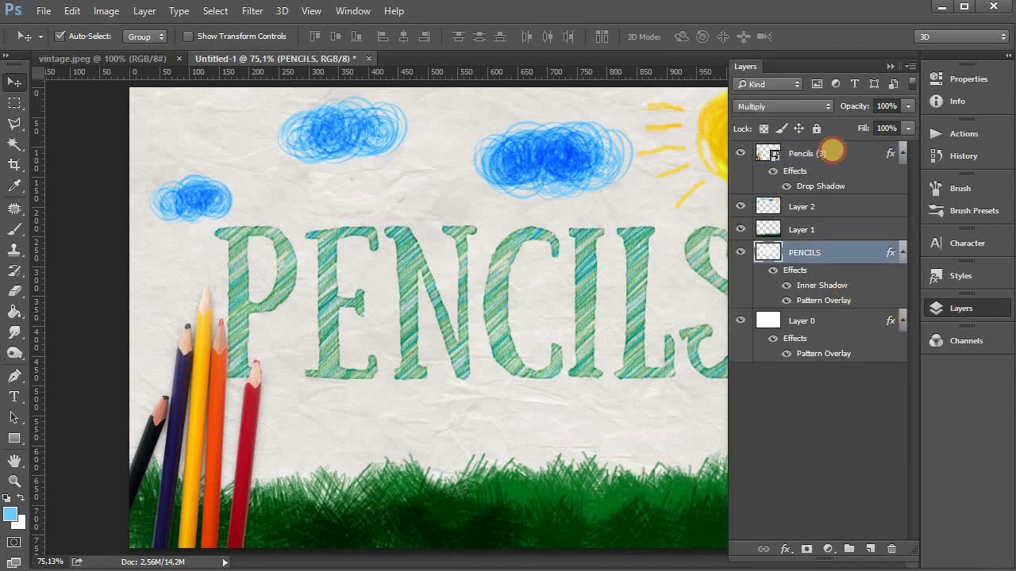
shift+click(832, 152)
Delete the selected layers and drag the vintage.jpeg feather image into Untitled-1.
key(Delete)
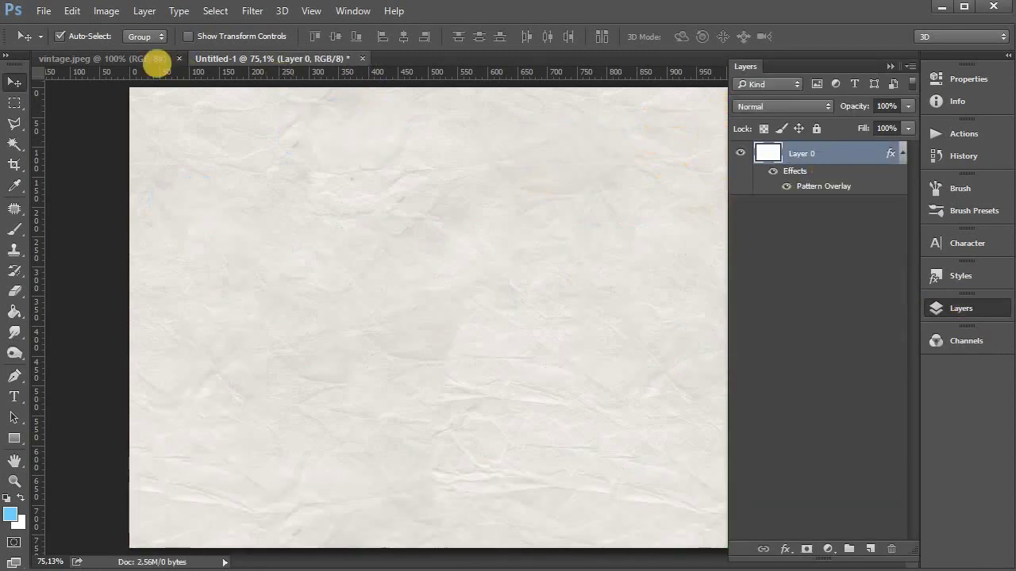
click(146, 57)
mouse_move(461, 238)
mouse_down()
mouse_move(304, 54)
mouse_move(419, 250)
mouse_up()
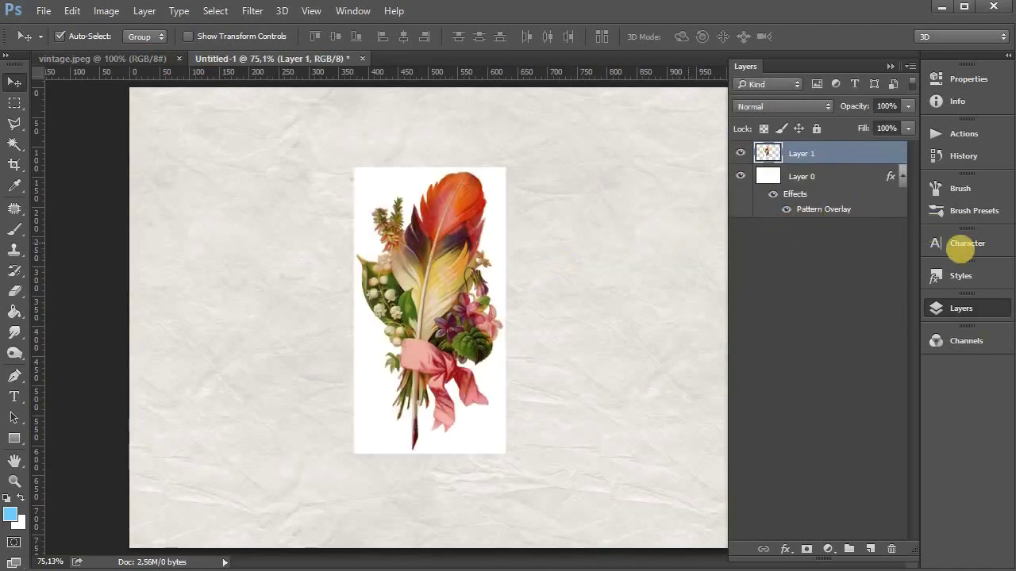
Try the Any color 1 style on the feather, then undo it.
click(974, 267)
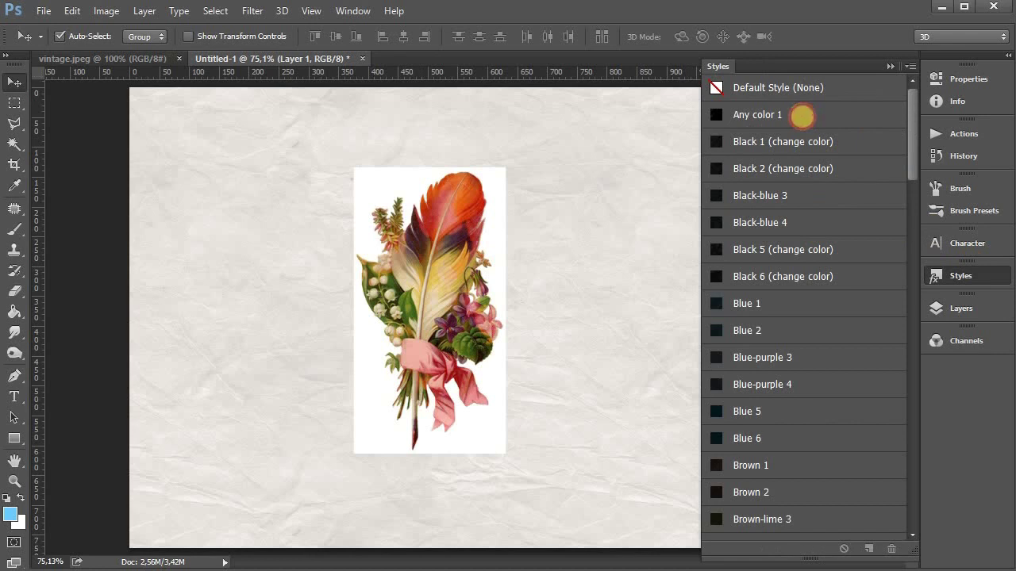
click(801, 115)
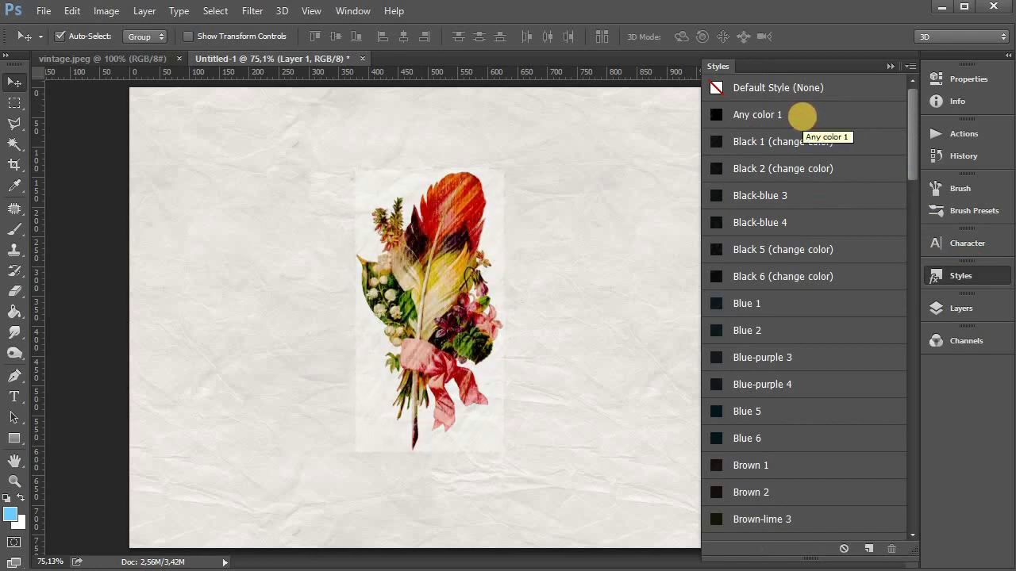
key(ctrl+z)
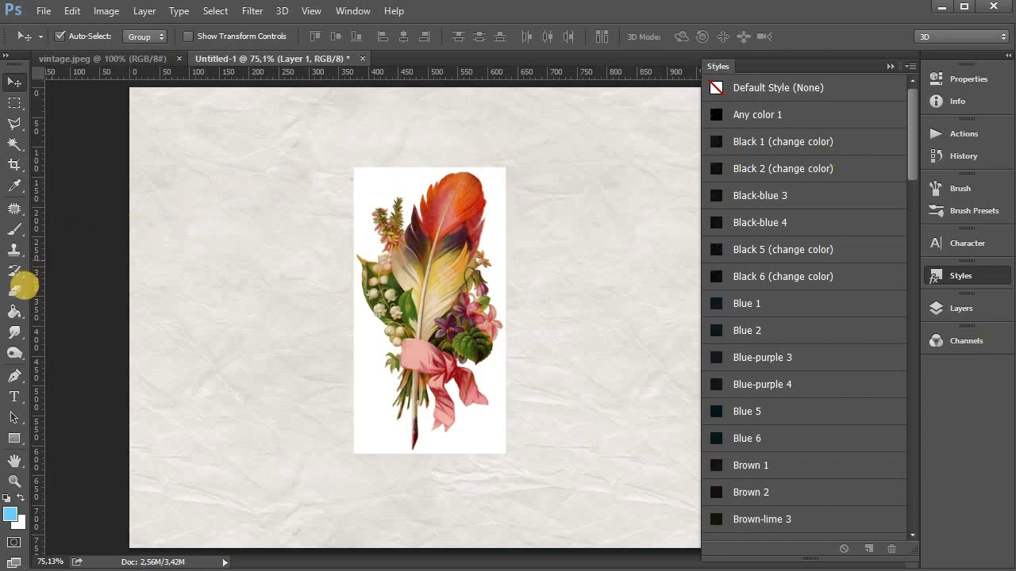
Erase the feather's white background with the Magic Eraser and apply the Any color 1 style.
drag(16, 290, 79, 319)
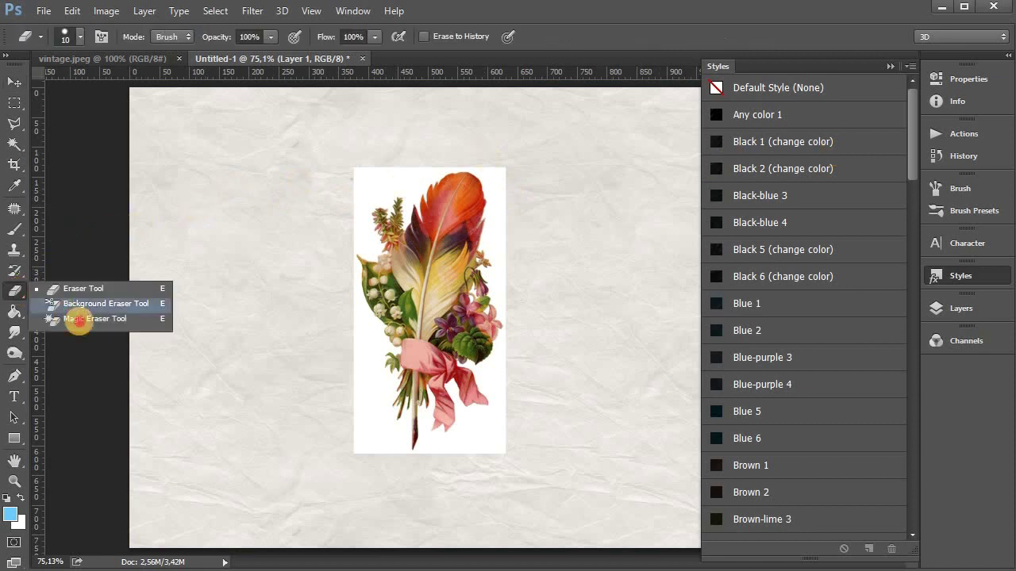
click(379, 193)
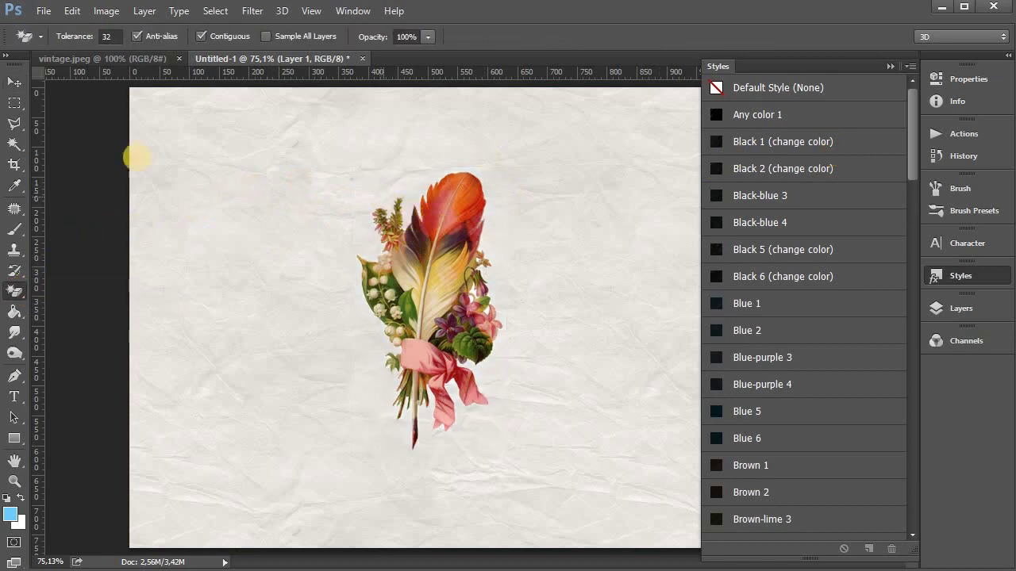
click(14, 82)
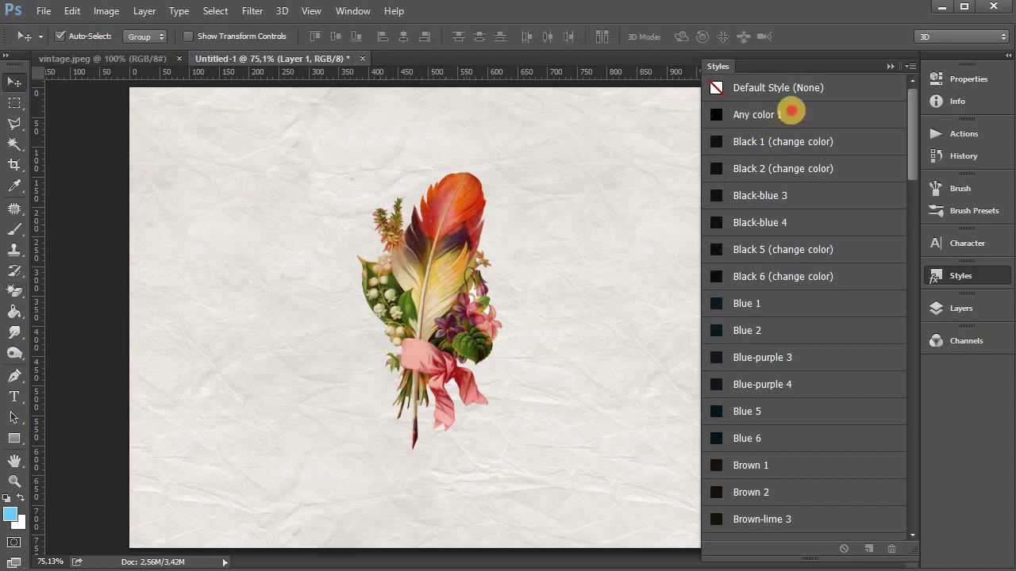
click(790, 113)
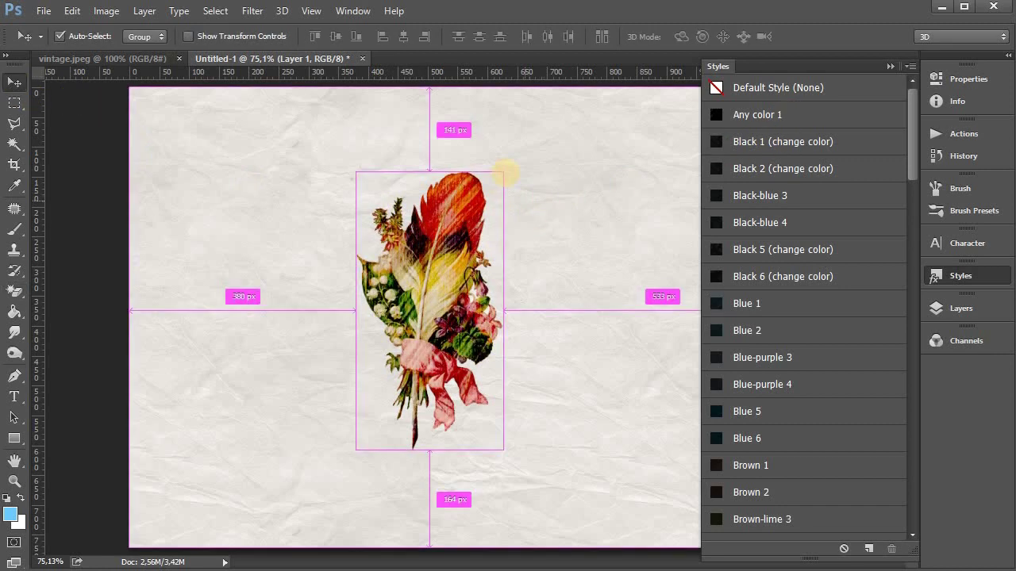
Enlarge the feather and rotate it to lie nearly horizontal.
key(ctrl+t)
drag(490, 170, 553, 131)
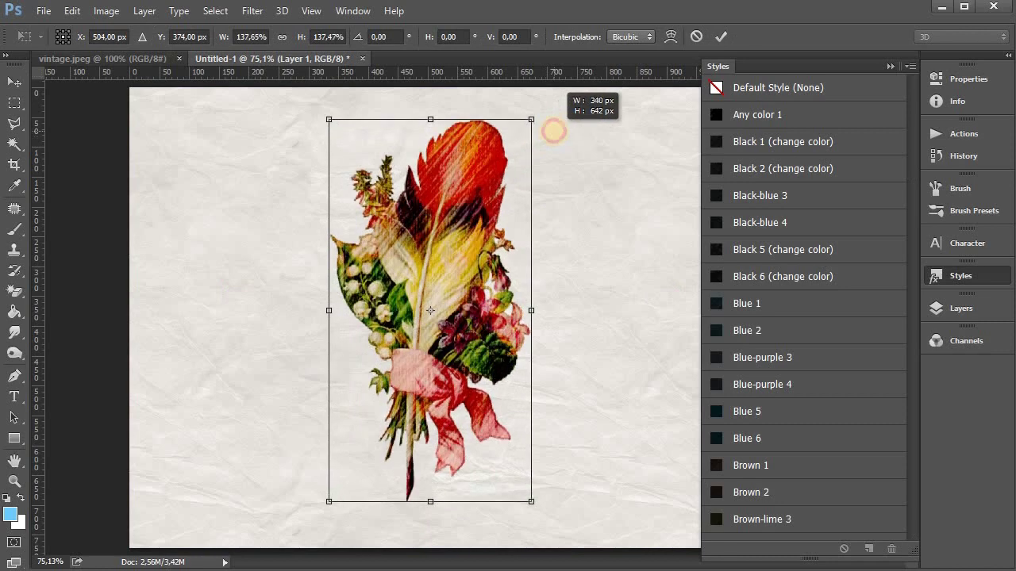
key(Return)
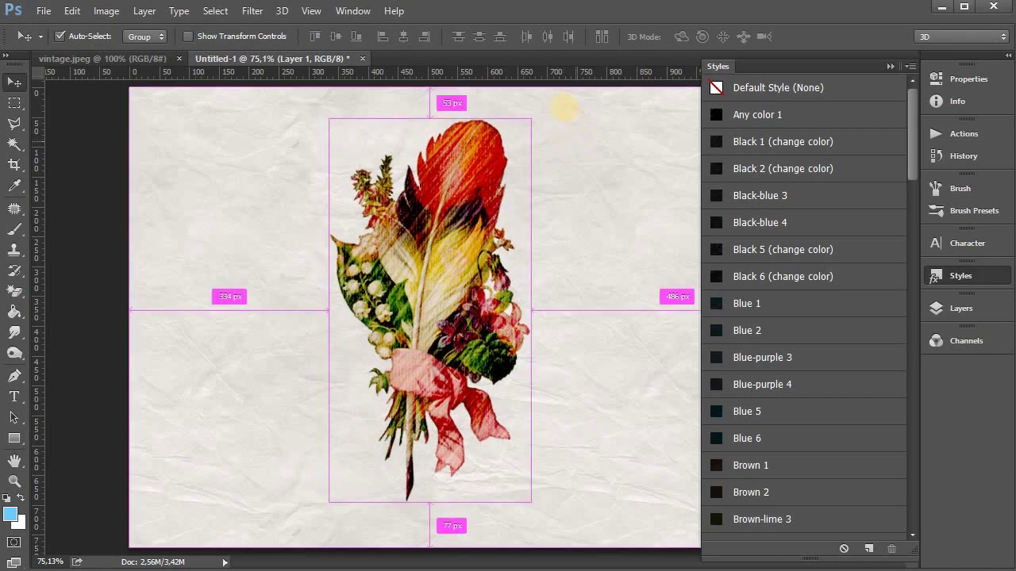
key(ctrl+t)
drag(669, 217, 687, 409)
key(Return)
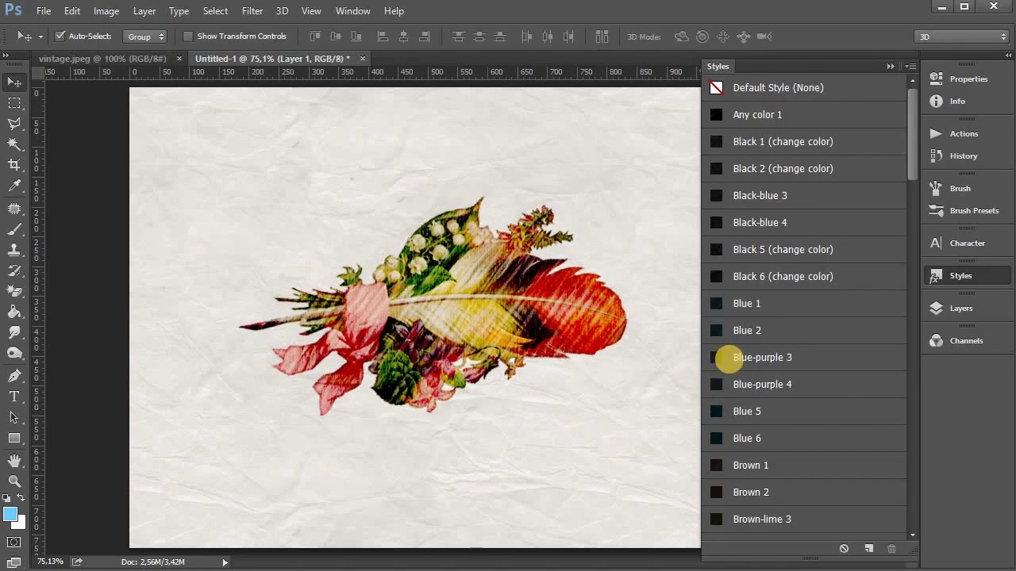